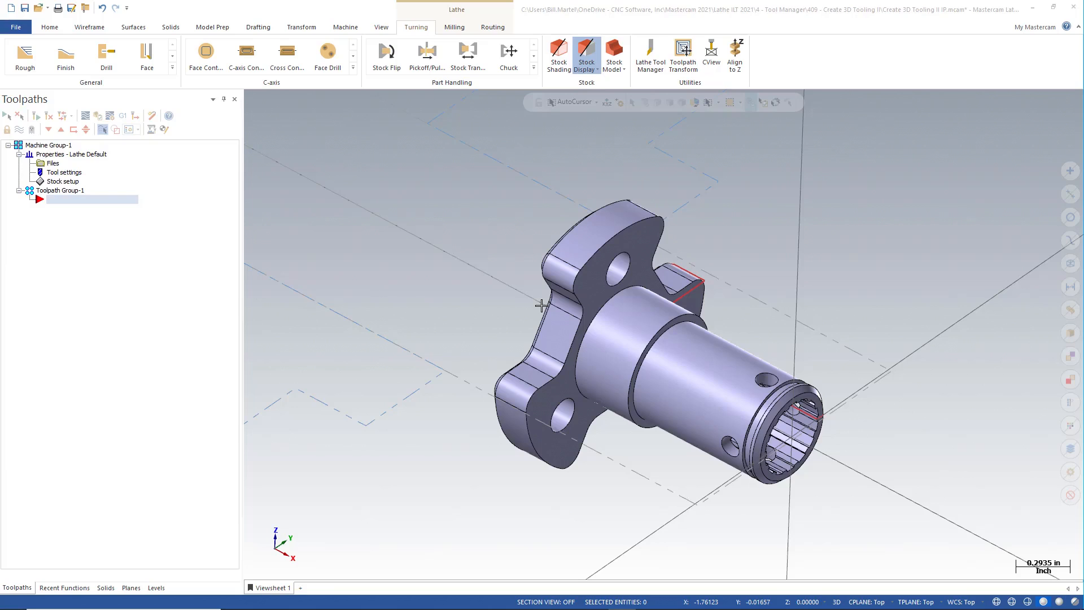
- Create a new 3D general turning lathe tool in the machine group's tool list and name it "RH 35 Deg .016R LID"
{"action": "left_click", "coordinate": [651, 54]}
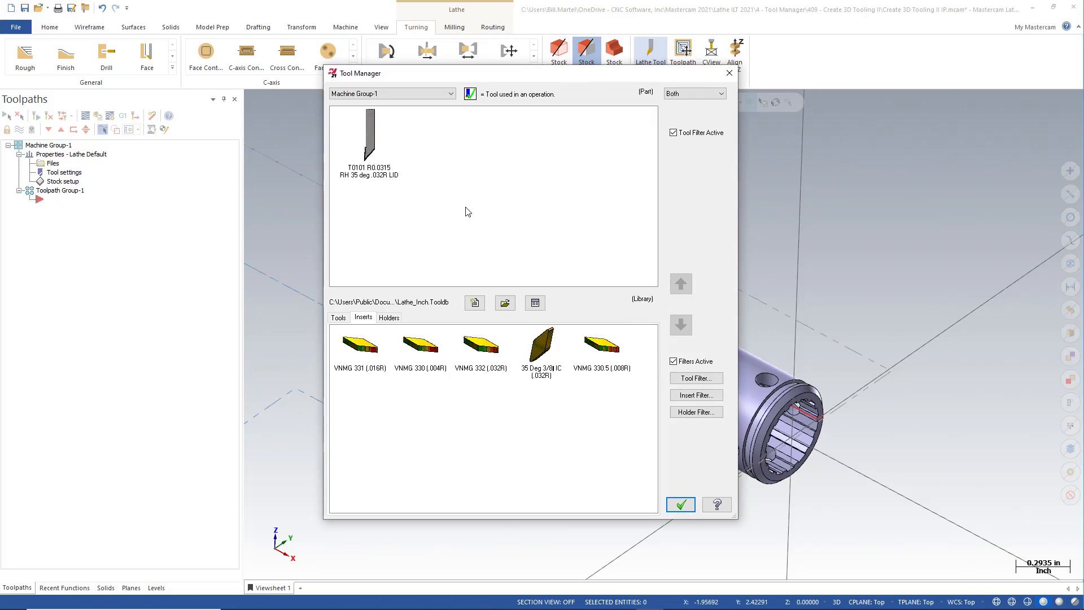
{"action": "right_click", "coordinate": [466, 212]}
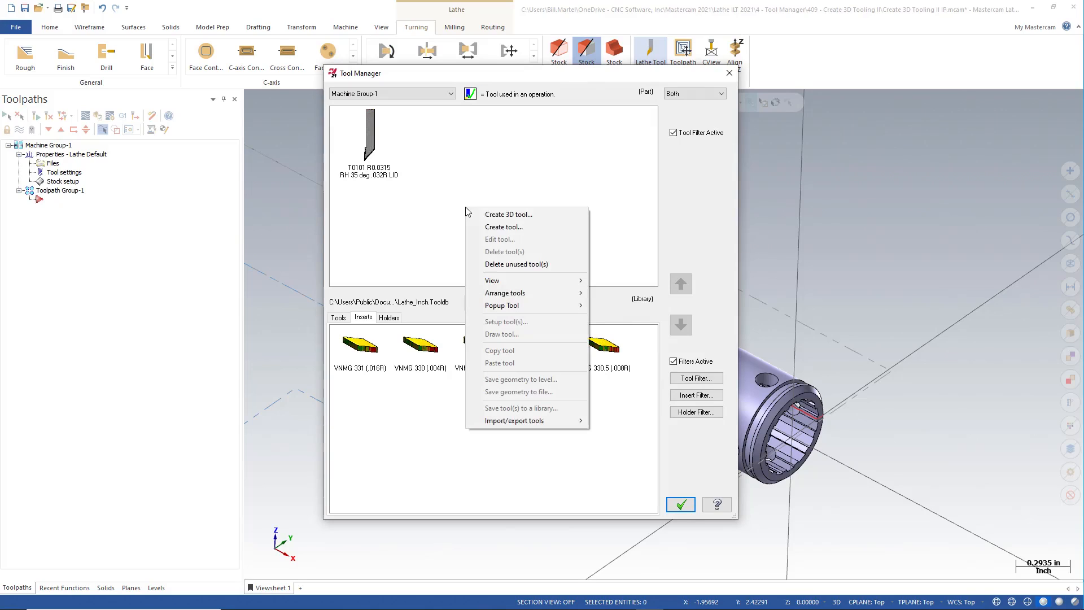
{"action": "left_click", "coordinate": [499, 227]}
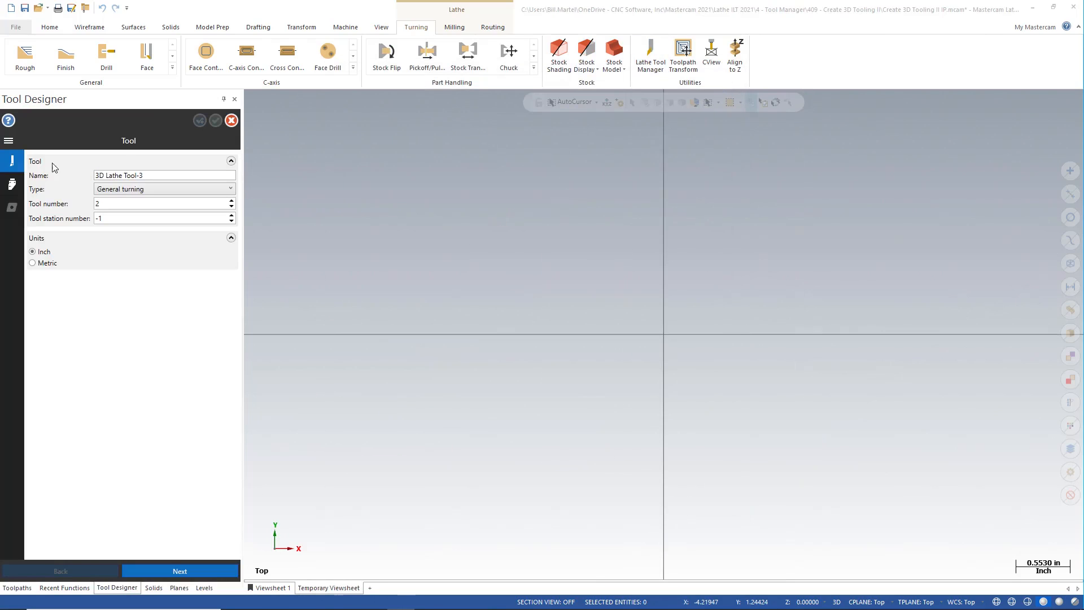
{"action": "left_click_drag", "start_coordinate": [144, 176], "coordinate": [72, 180]}
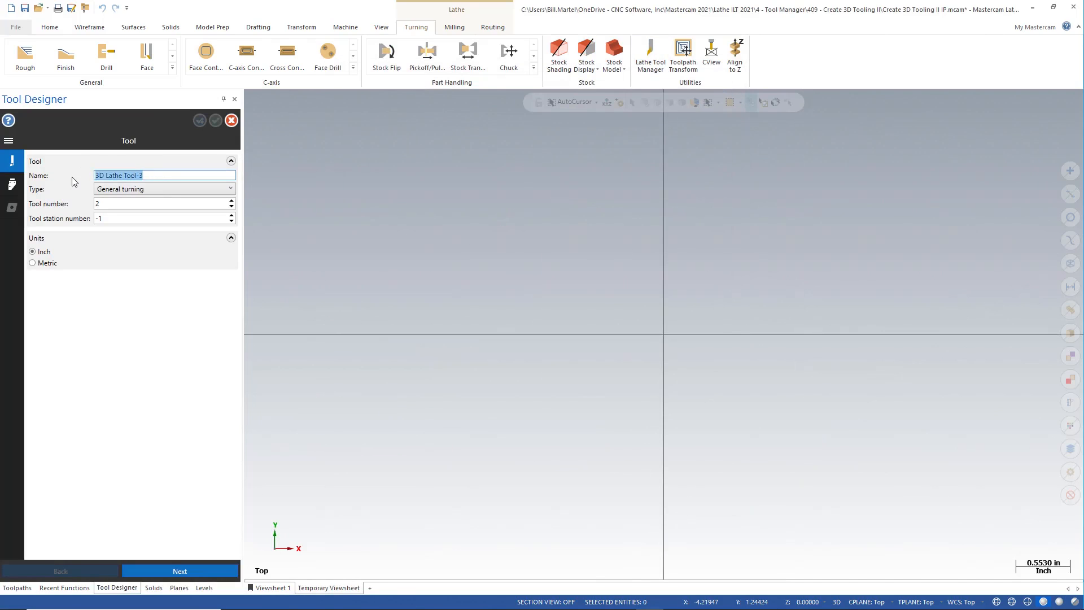
{"action": "type", "text": "RH 35 Deg .016R LID"}
- Load the "RH 35 Deg 3/8"IC 1" shank" holder from the Lathe_Inch tool library and mark it as requiring a tool locator
{"action": "left_click", "coordinate": [11, 185]}
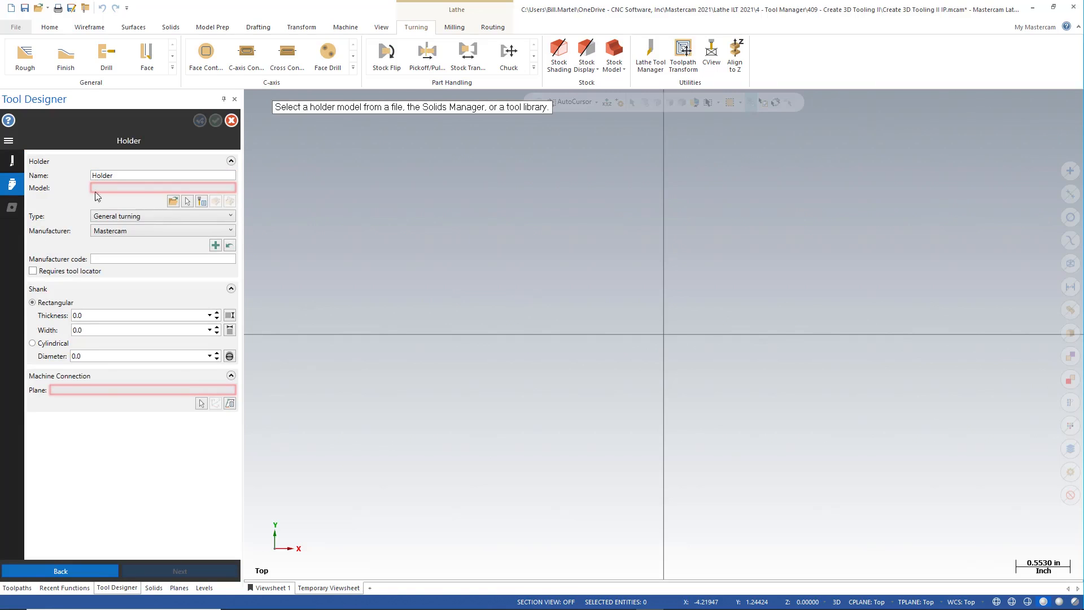
{"action": "left_click", "coordinate": [201, 202]}
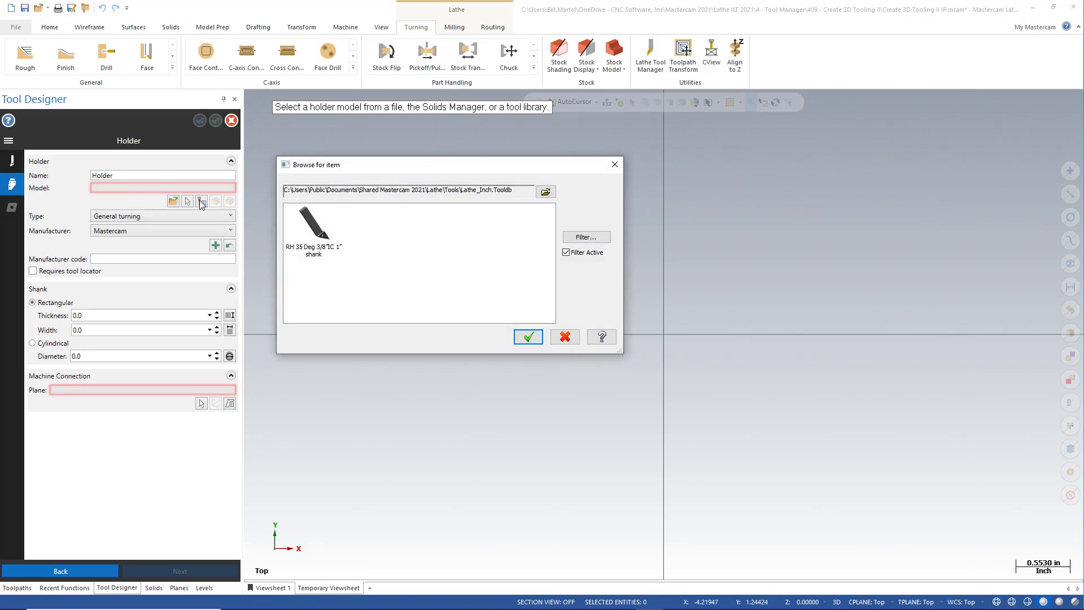
{"action": "left_click", "coordinate": [319, 231]}
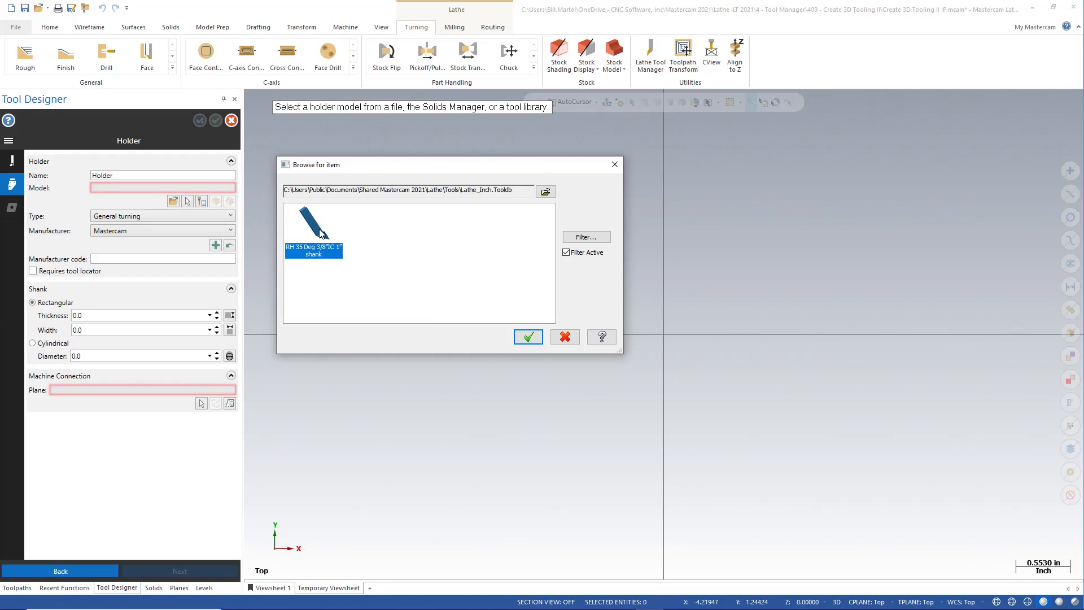
{"action": "left_click", "coordinate": [528, 337]}
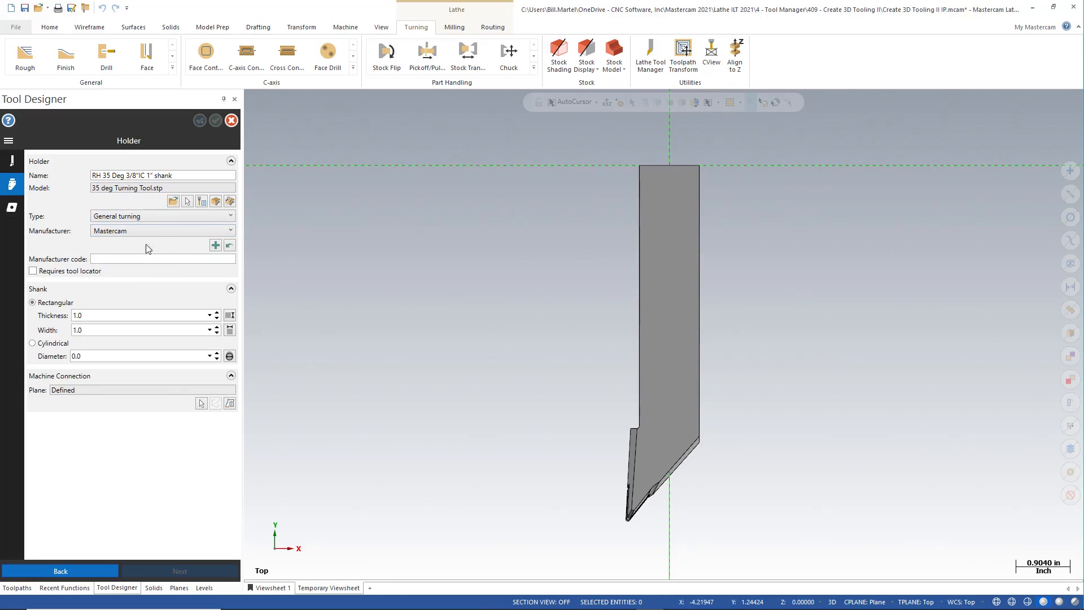
{"action": "left_click", "coordinate": [33, 271]}
{"action": "middle_click_drag", "start_coordinate": [374, 309], "coordinate": [657, 384]}
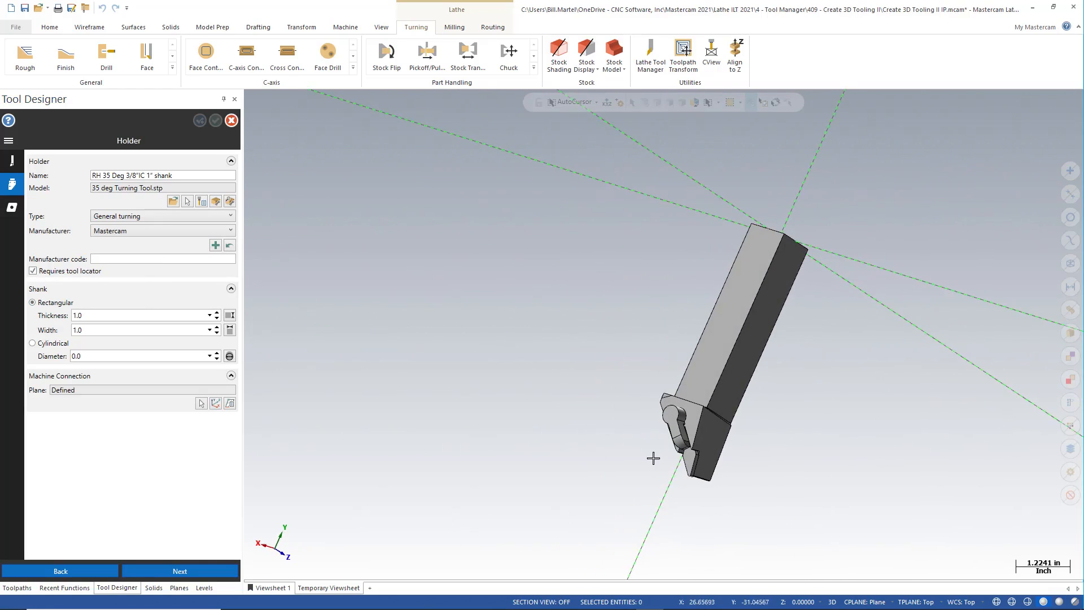
{"action": "middle_click_drag", "start_coordinate": [653, 458], "coordinate": [690, 306]}
{"action": "scroll", "coordinate": [689, 306], "scroll_direction": "up", "scroll_amount": 2}
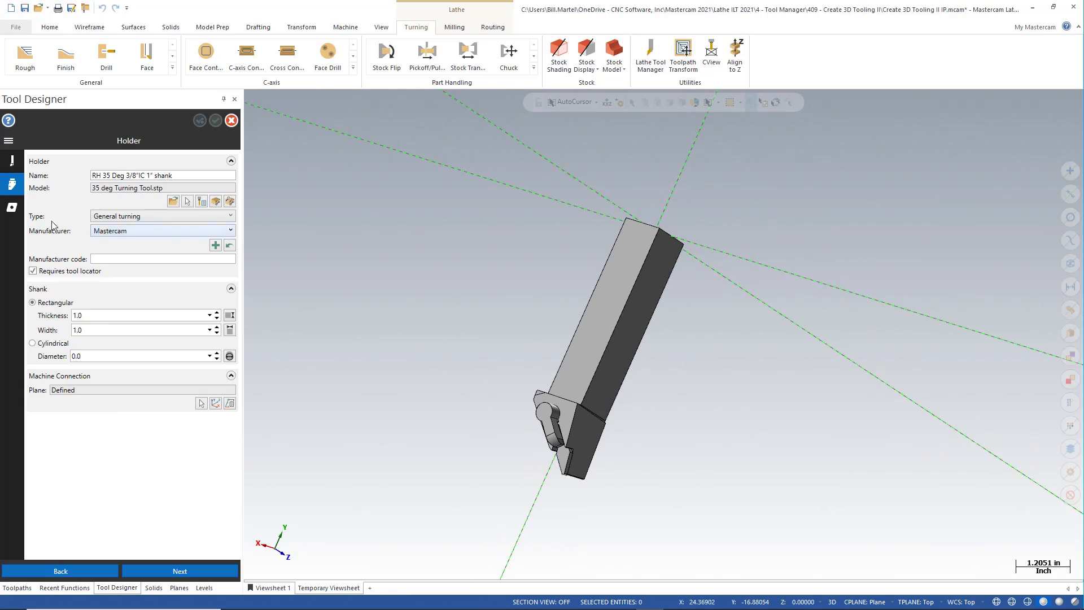
- Add the VNMG 331 (.016R) insert from the tool library to the tool's insert list
{"action": "left_click", "coordinate": [12, 208]}
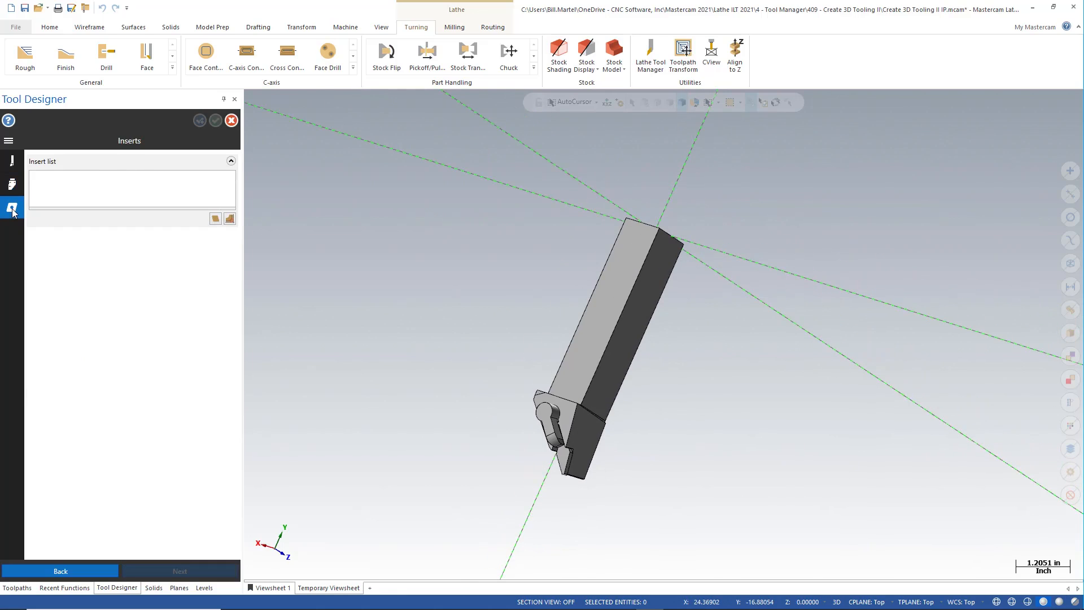
{"action": "left_click", "coordinate": [215, 219]}
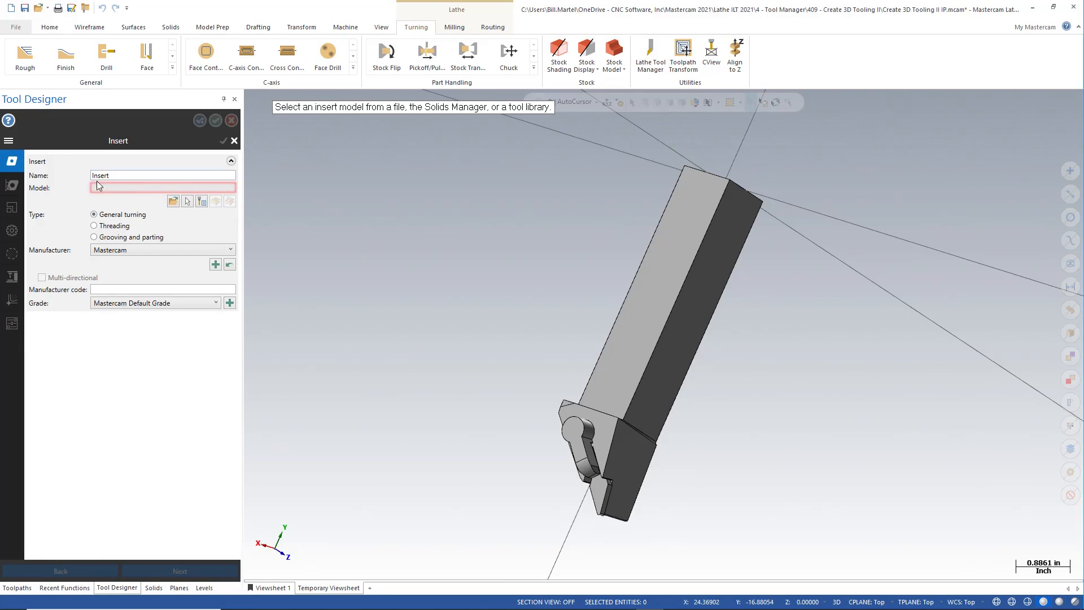
{"action": "left_click", "coordinate": [201, 202]}
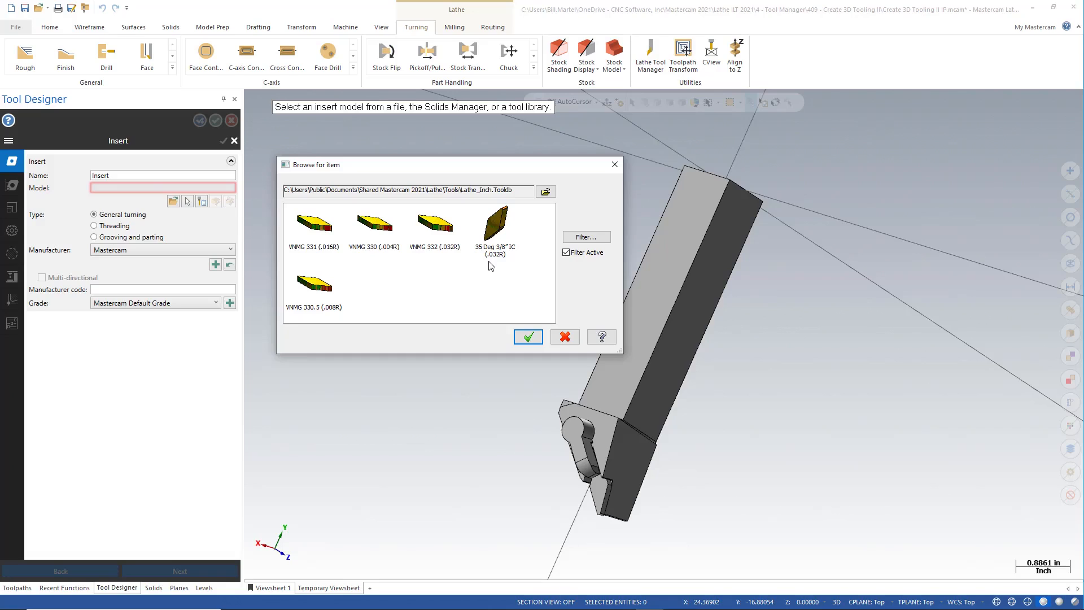
{"action": "left_click", "coordinate": [331, 248]}
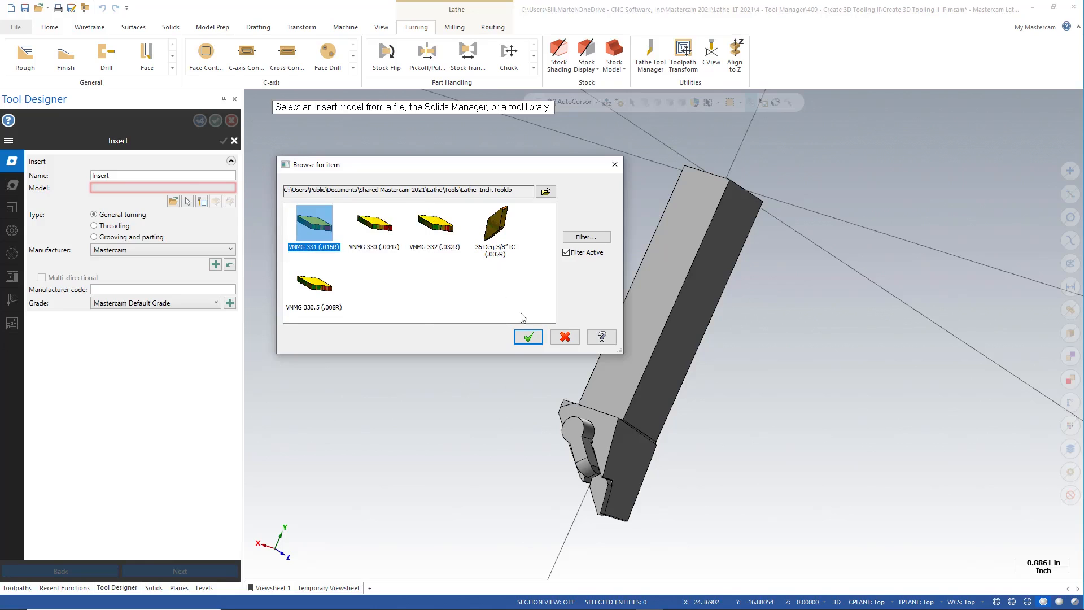
{"action": "left_click", "coordinate": [529, 337]}
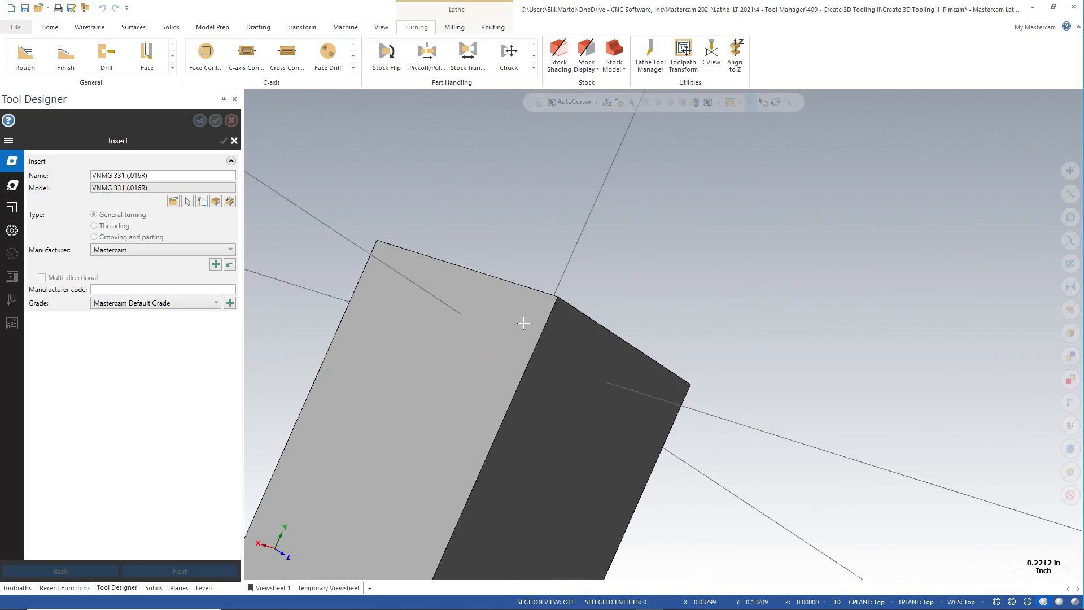
{"action": "scroll", "coordinate": [523, 323], "scroll_direction": "down", "scroll_amount": 3}
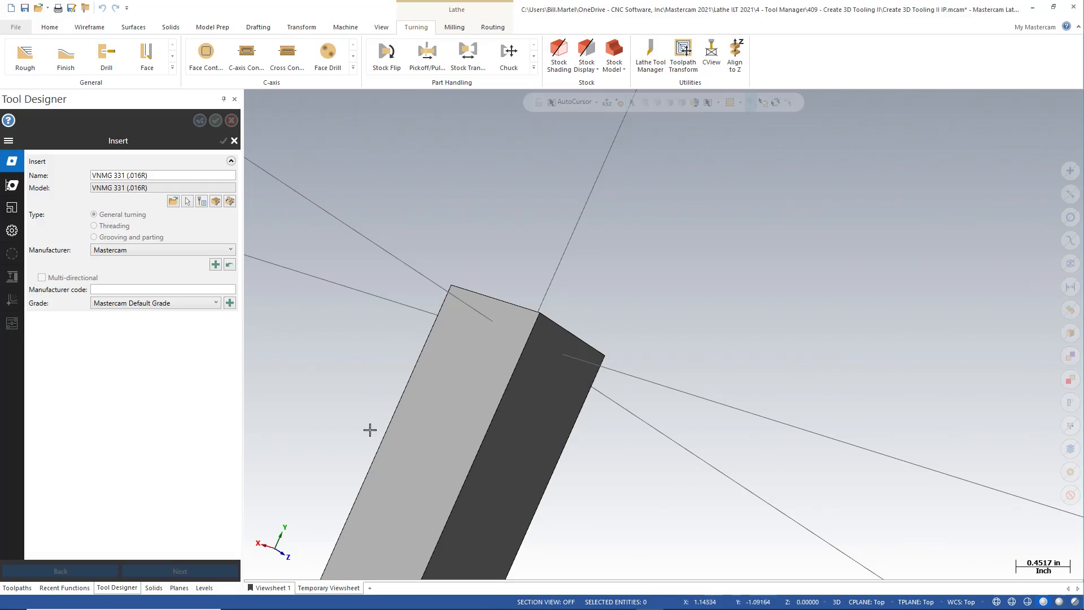
{"action": "middle_click_drag", "start_coordinate": [364, 440], "coordinate": [544, 261], "text": "shift"}
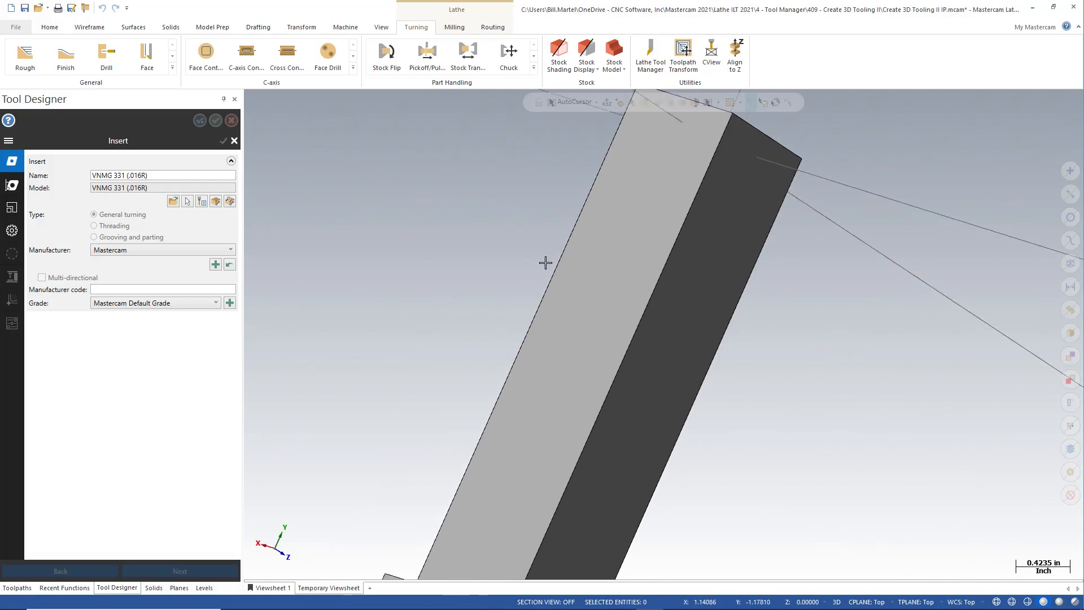
{"action": "scroll", "coordinate": [543, 263], "scroll_direction": "down", "scroll_amount": 3}
{"action": "mouse_move", "coordinate": [544, 319]}
{"action": "middle_mouse_down"}
{"action": "mouse_move", "coordinate": [511, 294]}
{"action": "mouse_move", "coordinate": [421, 319]}
{"action": "mouse_move", "coordinate": [380, 363]}
{"action": "mouse_move", "coordinate": [537, 315]}
{"action": "mouse_move", "coordinate": [553, 280]}
{"action": "mouse_move", "coordinate": [524, 325]}
{"action": "middle_mouse_up"}
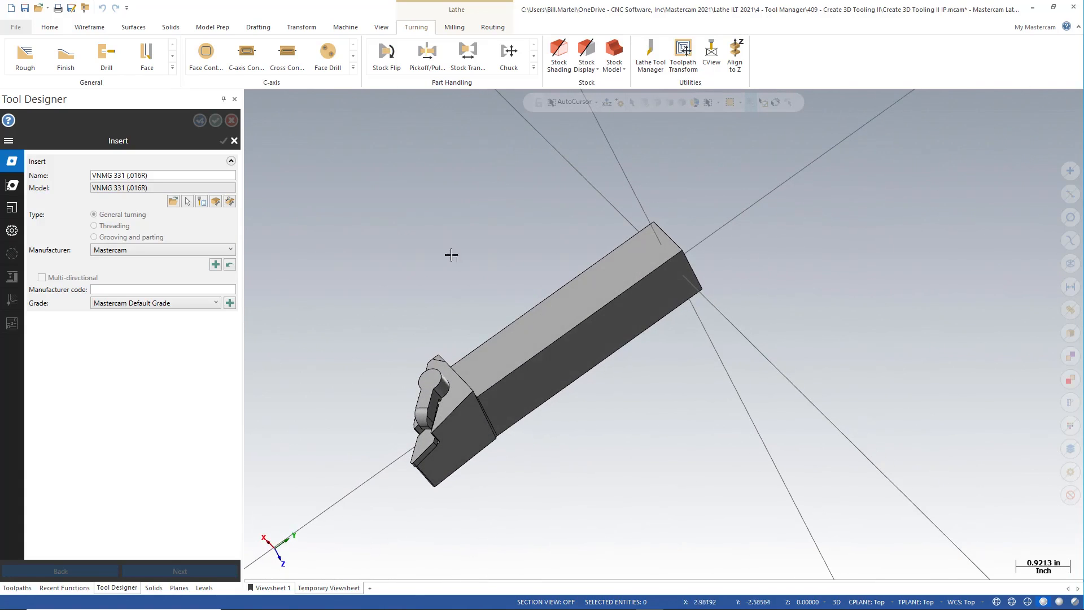
- Name the insert's cutting definition "4140 Steel" and set the cutting side to right hand tool
{"action": "left_click", "coordinate": [12, 186]}
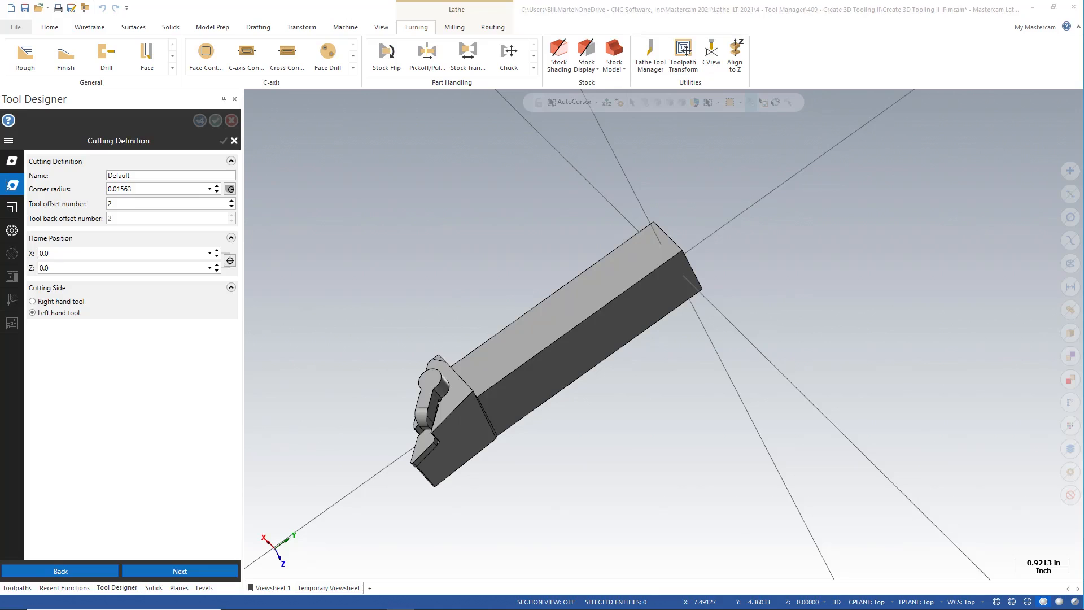
{"action": "left_click_drag", "start_coordinate": [192, 175], "coordinate": [71, 184]}
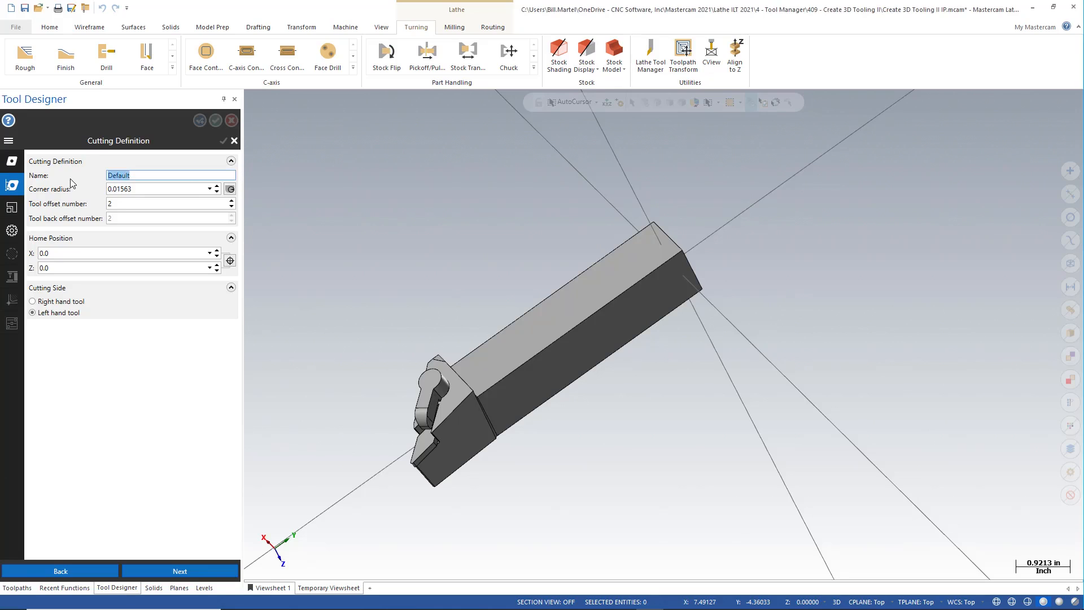
{"action": "type", "text": "4140 Steel"}
{"action": "scroll", "coordinate": [136, 363], "scroll_direction": "up", "scroll_amount": 2}
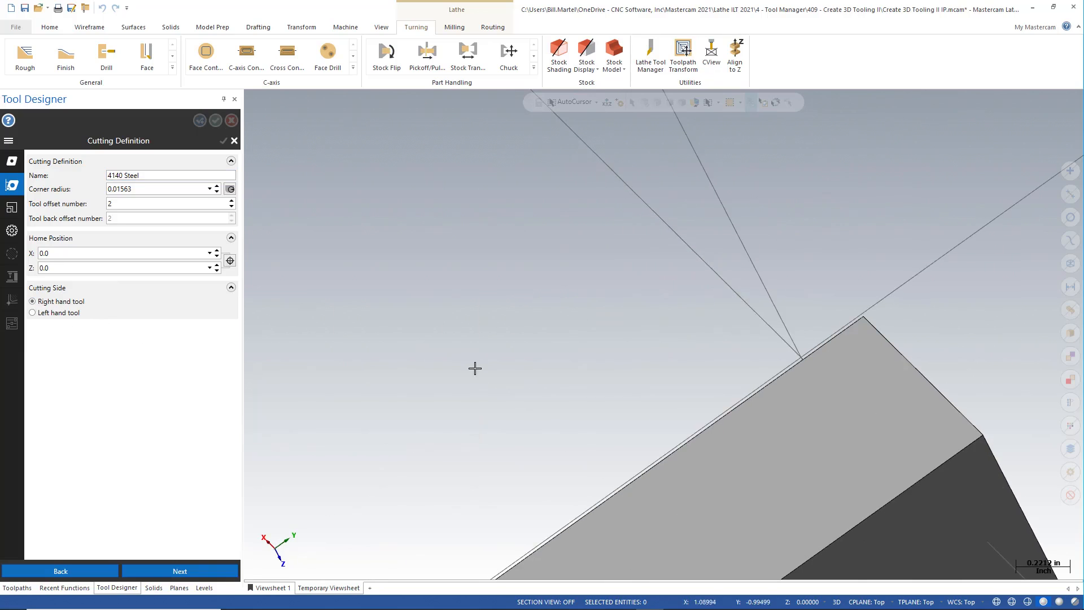
{"action": "scroll", "coordinate": [475, 368], "scroll_direction": "up", "scroll_amount": 2}
{"action": "scroll", "coordinate": [476, 375], "scroll_direction": "down", "scroll_amount": 2}
{"action": "middle_click_drag", "start_coordinate": [441, 426], "coordinate": [733, 130]}
{"action": "scroll", "coordinate": [621, 237], "scroll_direction": "down", "scroll_amount": 1}
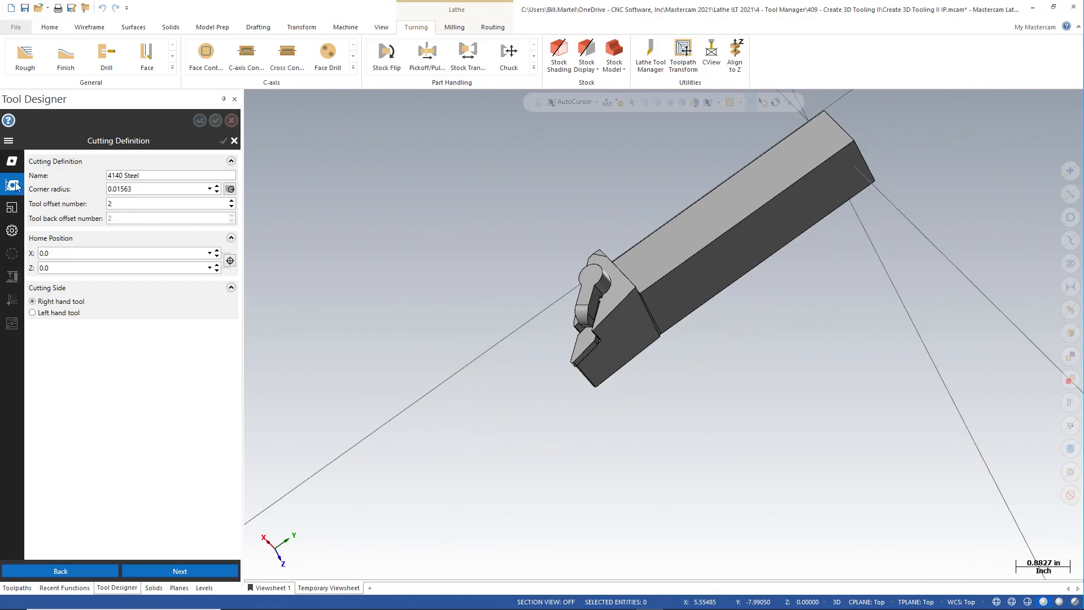
- Start a Parallel mating of the insert, using its large flat diamond face and the lower long edge of that face as references
{"action": "left_click", "coordinate": [12, 209]}
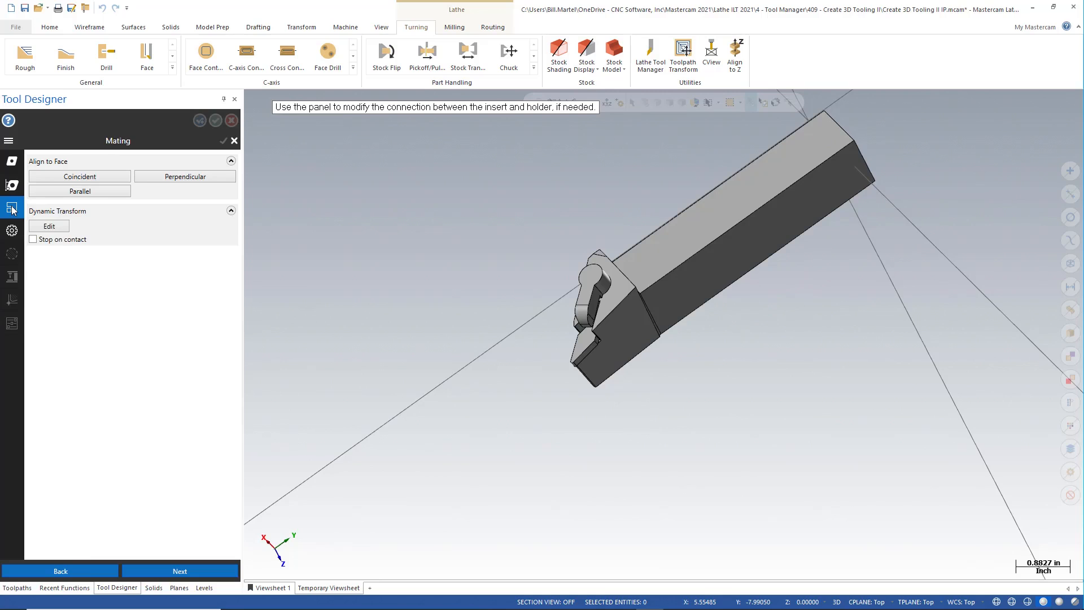
{"action": "scroll", "coordinate": [530, 270], "scroll_direction": "down", "scroll_amount": 1}
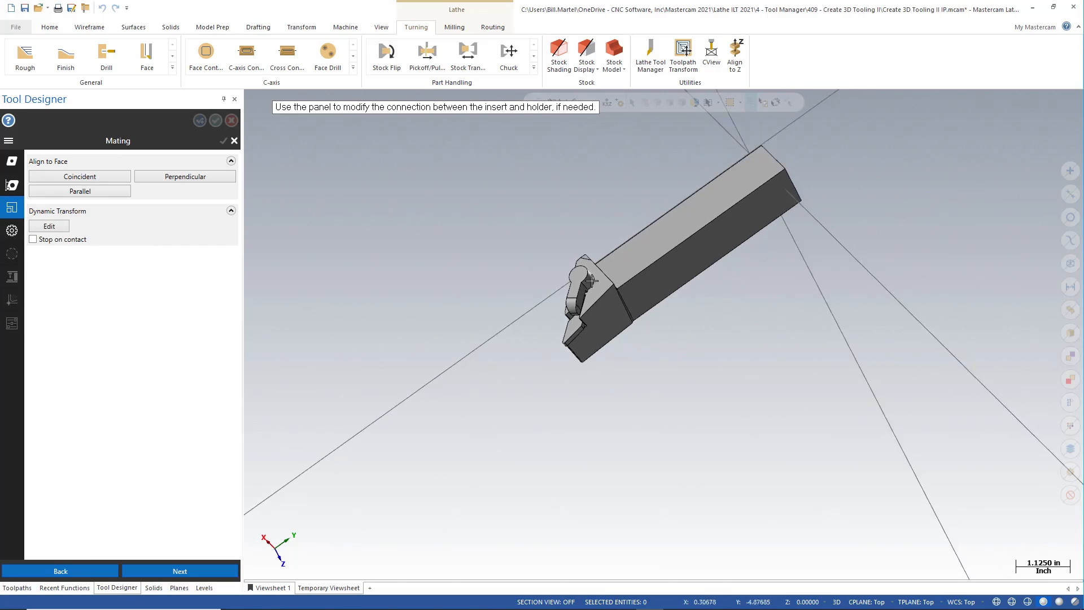
{"action": "mouse_move", "coordinate": [616, 262]}
{"action": "middle_mouse_down"}
{"action": "mouse_move", "coordinate": [564, 243]}
{"action": "mouse_move", "coordinate": [460, 265]}
{"action": "mouse_move", "coordinate": [497, 260]}
{"action": "mouse_move", "coordinate": [514, 228]}
{"action": "middle_mouse_up"}
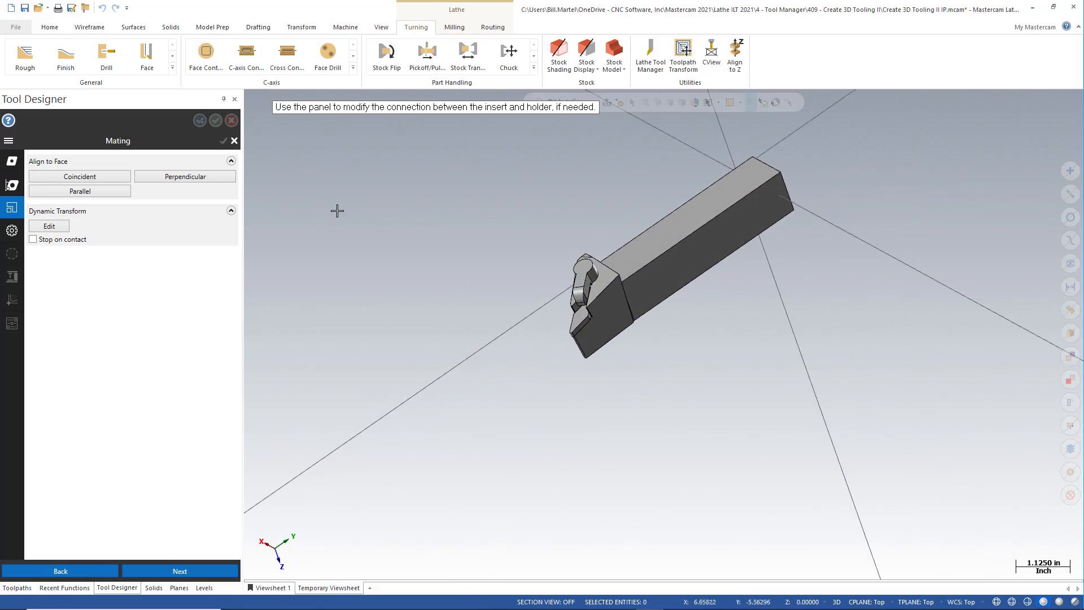
{"action": "scroll", "coordinate": [604, 317], "scroll_direction": "up", "scroll_amount": 3}
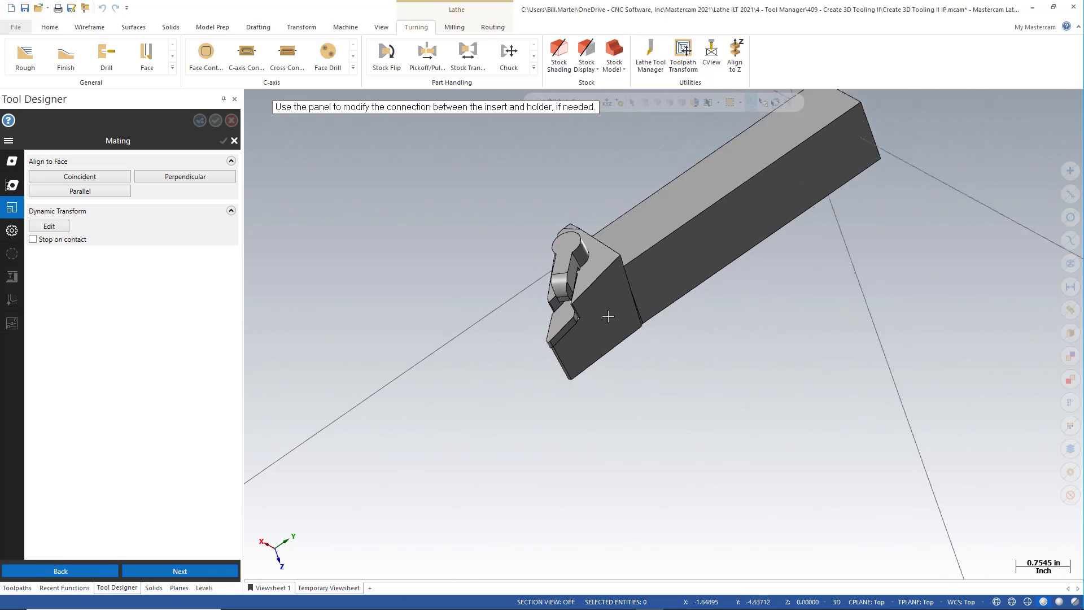
{"action": "scroll", "coordinate": [608, 316], "scroll_direction": "down", "scroll_amount": 1}
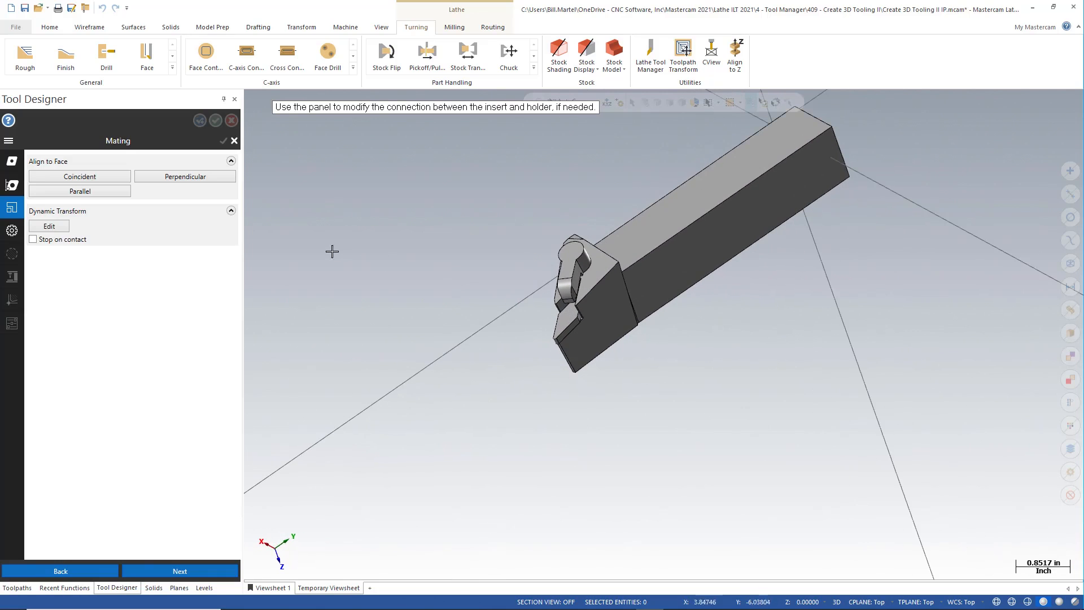
{"action": "left_click", "coordinate": [83, 192]}
{"action": "scroll", "coordinate": [790, 252], "scroll_direction": "up", "scroll_amount": 3}
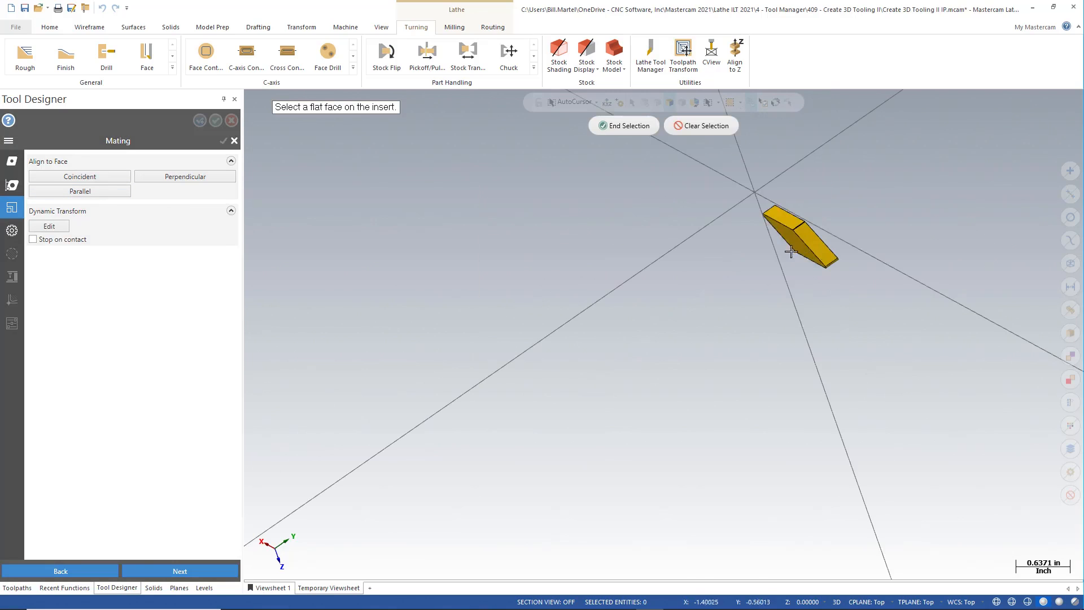
{"action": "left_click", "coordinate": [790, 253]}
{"action": "scroll", "coordinate": [805, 275], "scroll_direction": "up", "scroll_amount": 7}
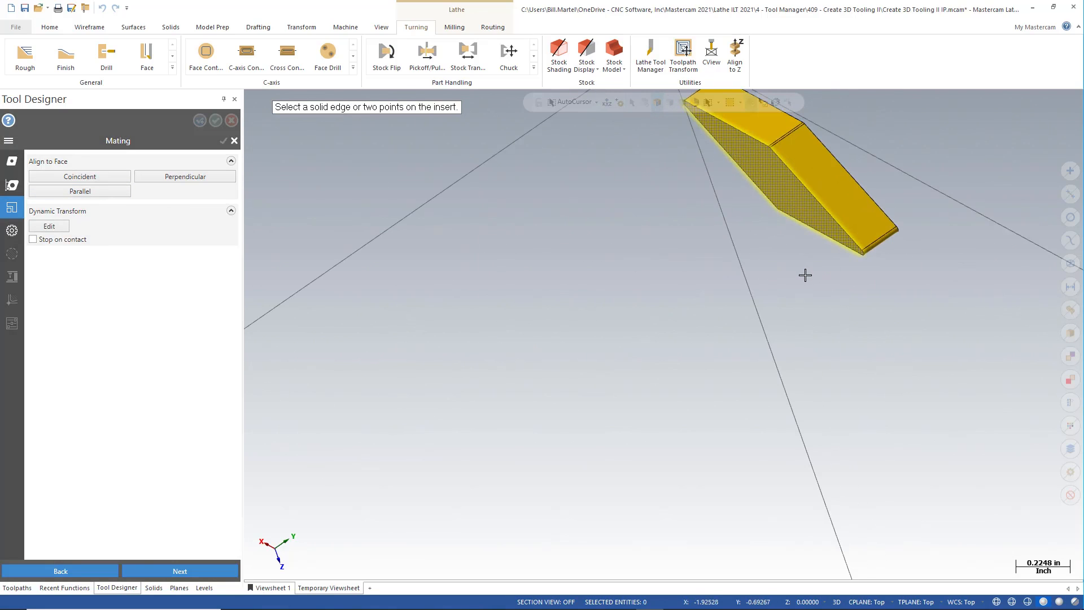
{"action": "left_click", "coordinate": [846, 255]}
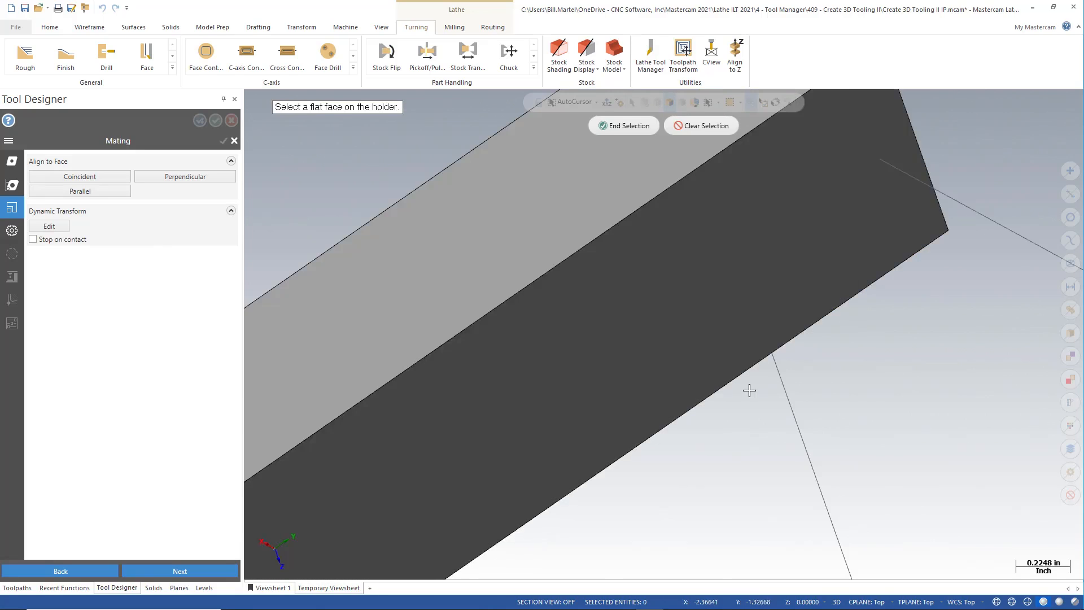
- Complete the Parallel mating with the flat diamond face of the holder's insert seat and the seat's long lower side edge
{"action": "scroll", "coordinate": [749, 390], "scroll_direction": "down", "scroll_amount": 6}
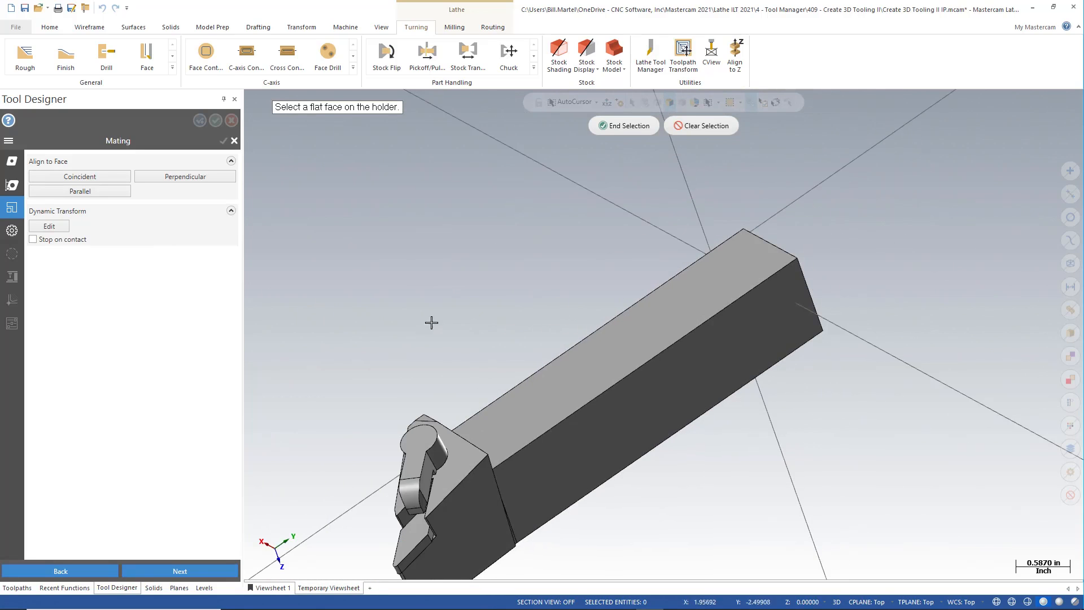
{"action": "middle_click_drag", "start_coordinate": [424, 354], "coordinate": [498, 236], "text": "shift"}
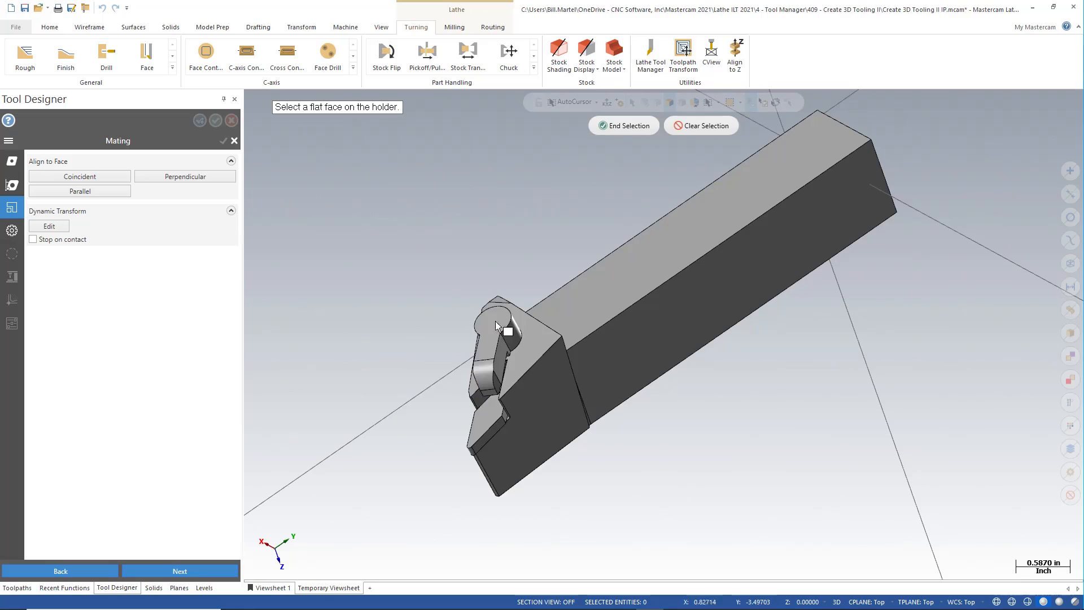
{"action": "left_click", "coordinate": [481, 418]}
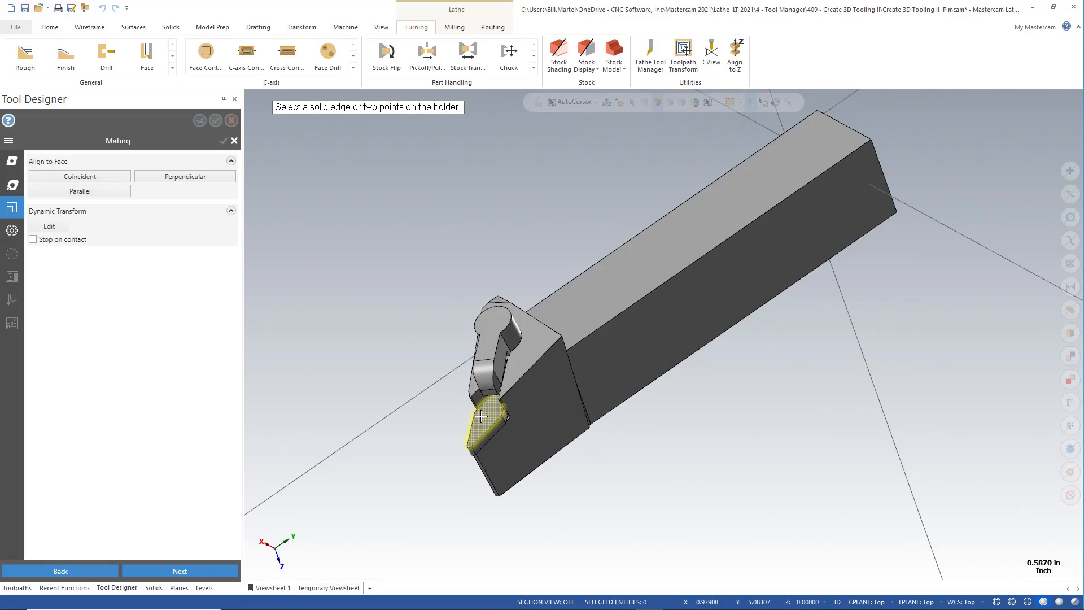
{"action": "scroll", "coordinate": [480, 421], "scroll_direction": "up", "scroll_amount": 6}
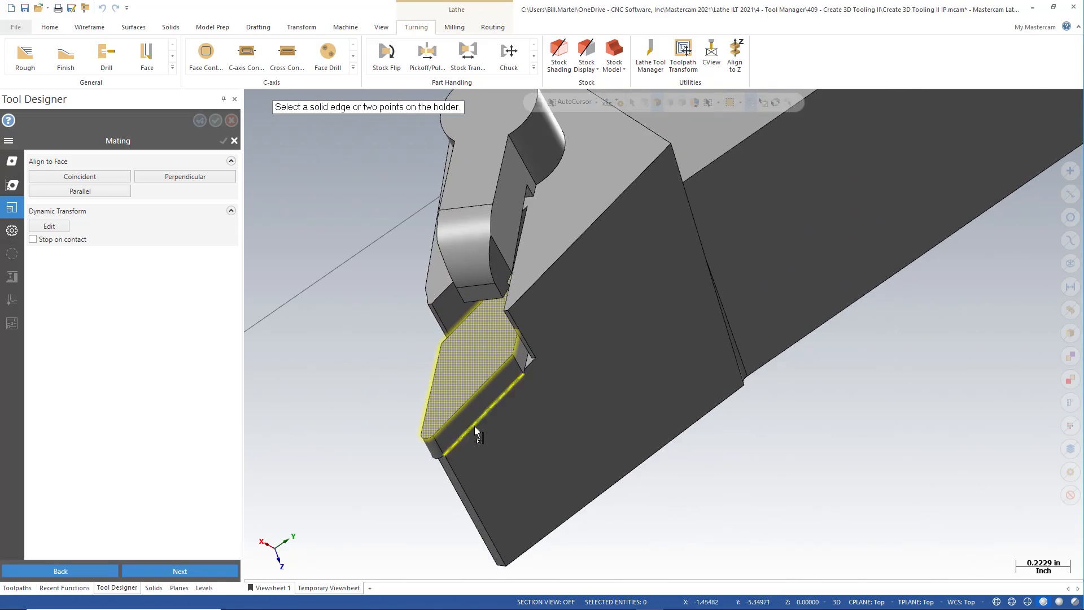
{"action": "left_click", "coordinate": [474, 427]}
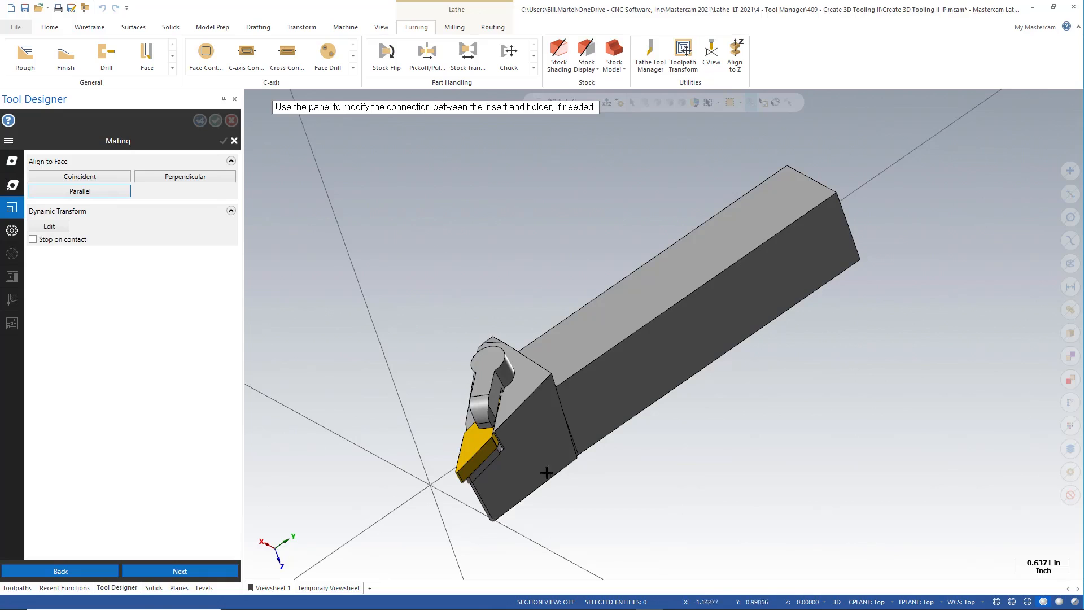
- Define the cutting plane in the setup from the flat shank face on the clamp side of the holder
{"action": "middle_click_drag", "start_coordinate": [497, 489], "coordinate": [550, 422]}
{"action": "scroll", "coordinate": [549, 423], "scroll_direction": "up", "scroll_amount": 1}
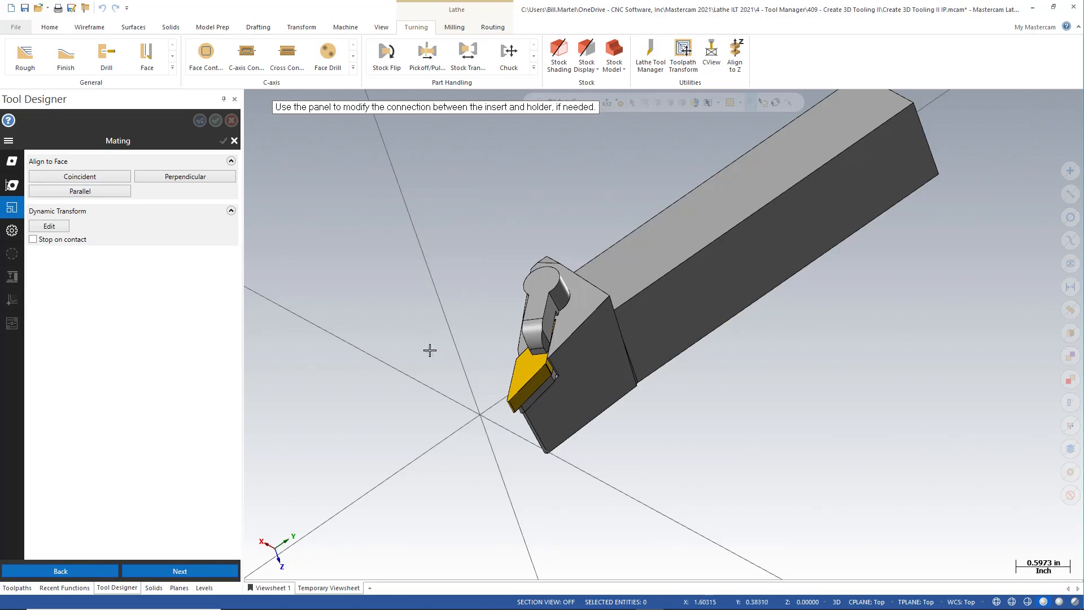
{"action": "middle_click_drag", "start_coordinate": [576, 355], "coordinate": [571, 233]}
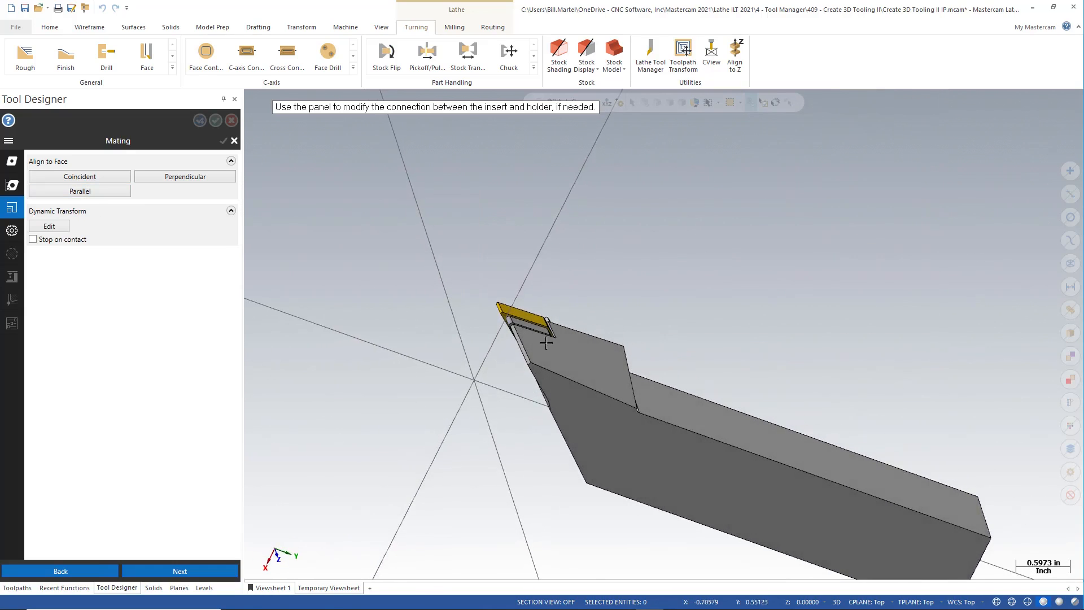
{"action": "scroll", "coordinate": [542, 333], "scroll_direction": "up", "scroll_amount": 5}
{"action": "middle_click_drag", "start_coordinate": [504, 352], "coordinate": [527, 450]}
{"action": "scroll", "coordinate": [496, 392], "scroll_direction": "down", "scroll_amount": 2}
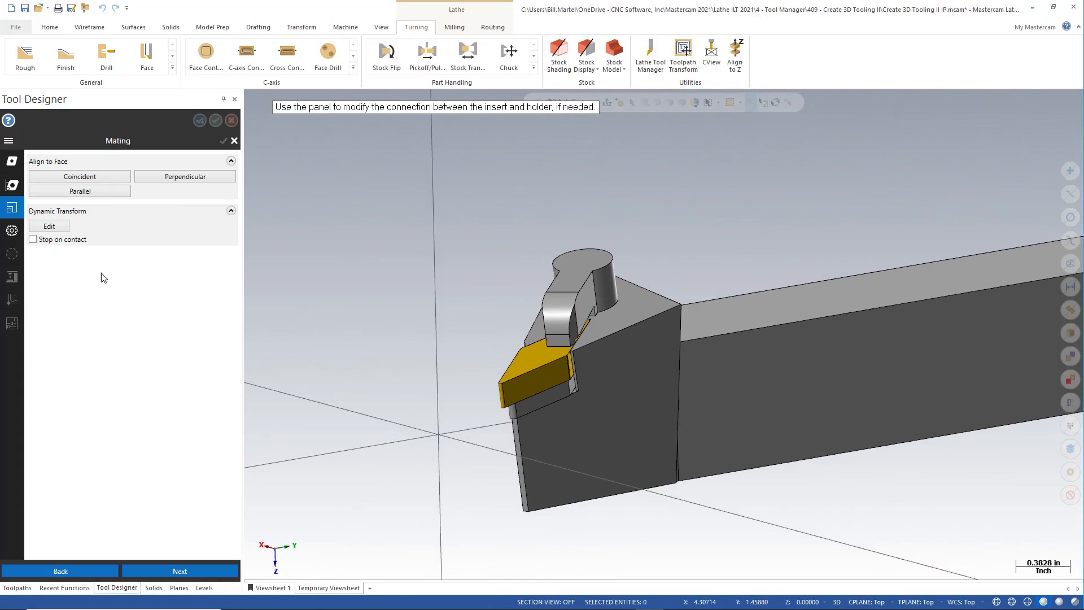
{"action": "left_click", "coordinate": [11, 230]}
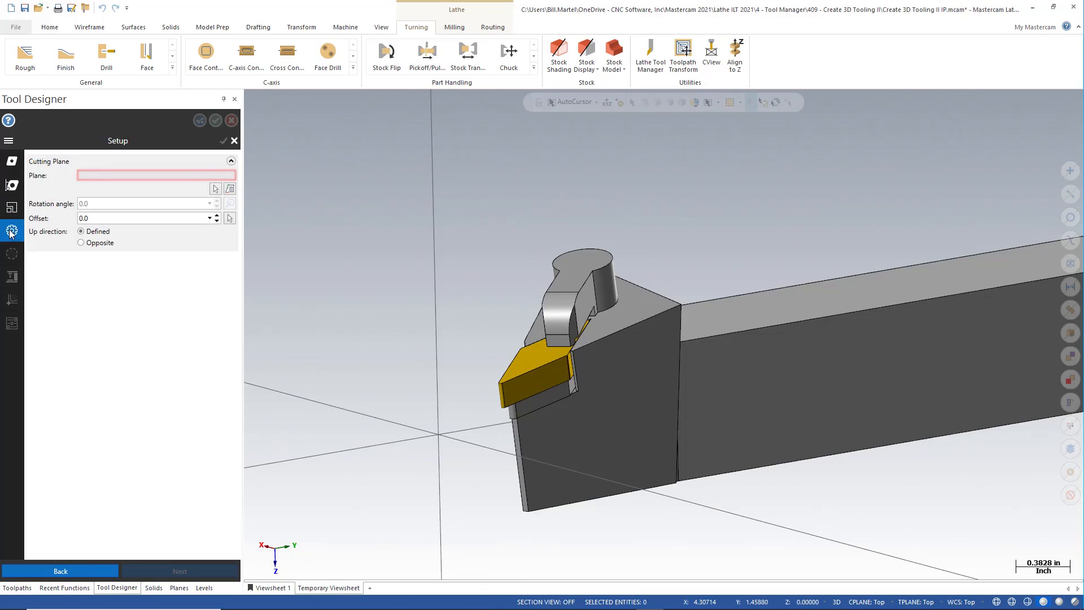
{"action": "middle_click_drag", "start_coordinate": [249, 232], "coordinate": [395, 299]}
{"action": "scroll", "coordinate": [395, 299], "scroll_direction": "down", "scroll_amount": 2}
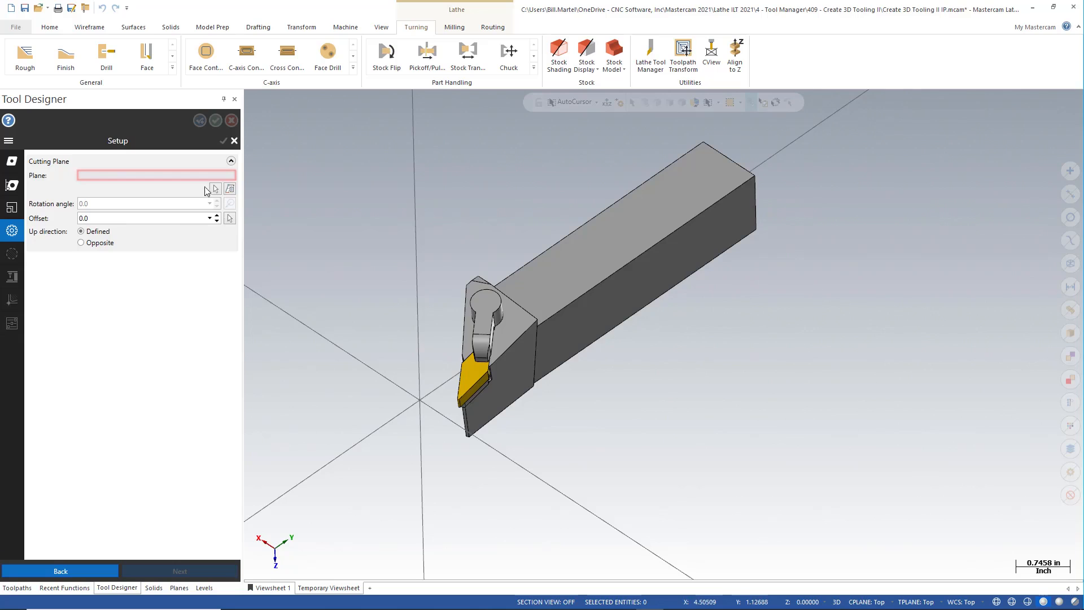
{"action": "left_click", "coordinate": [215, 191]}
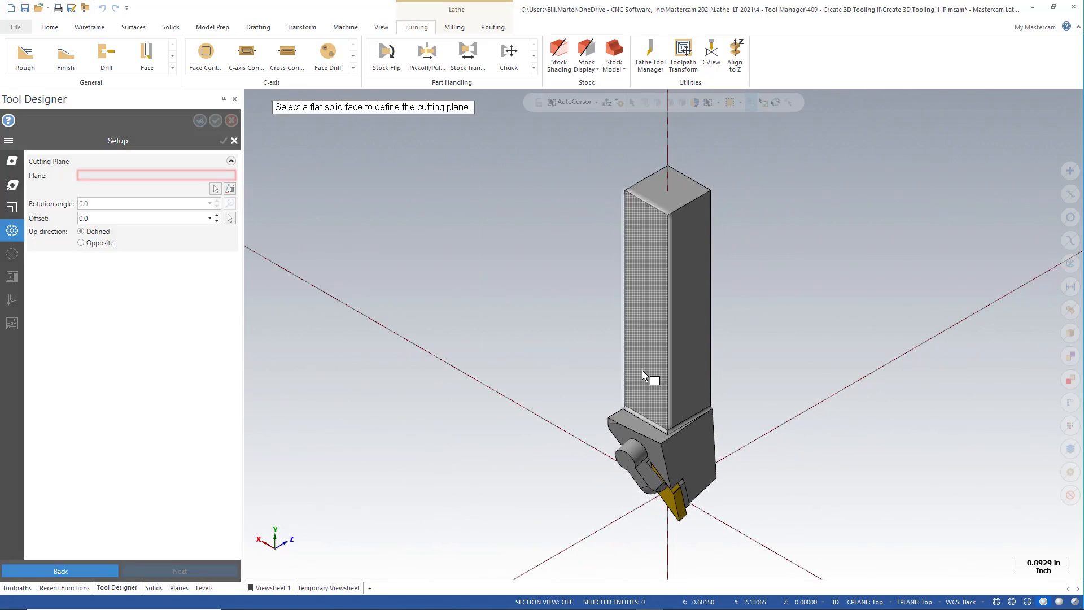
{"action": "left_click", "coordinate": [642, 370]}
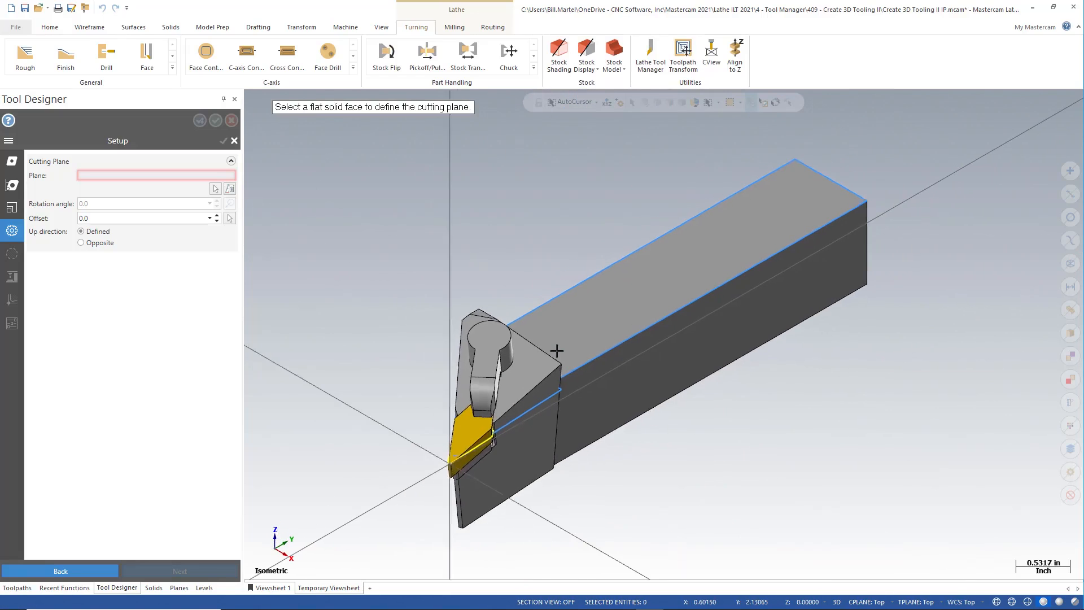
{"action": "middle_click_drag", "start_coordinate": [588, 473], "coordinate": [644, 419]}
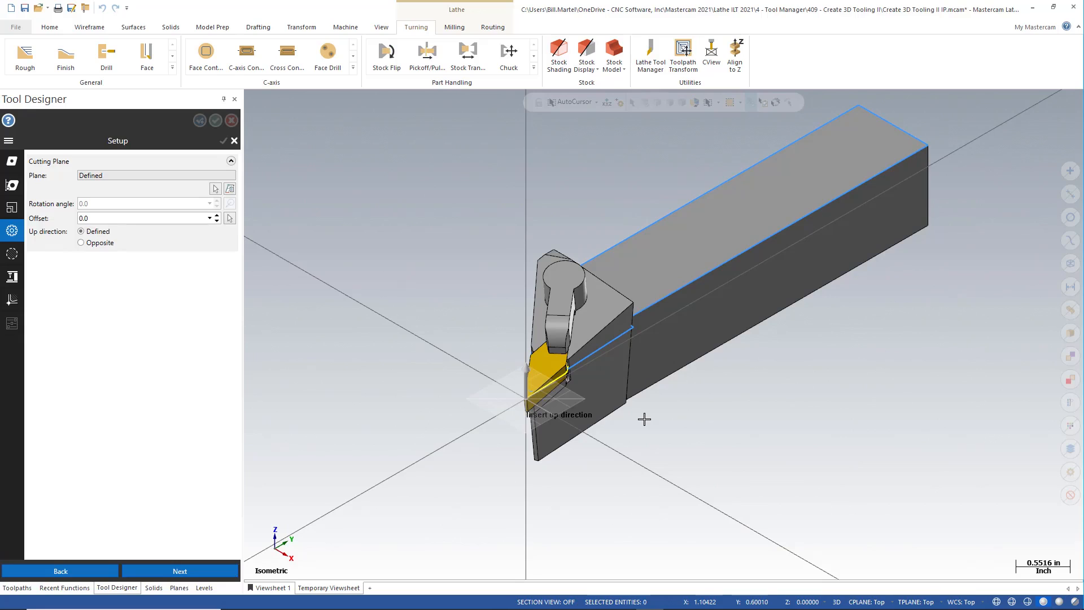
- Review the generated tool boundary and set the spindle rotation in the machine orientation to counterclockwise
{"action": "left_click", "coordinate": [12, 253]}
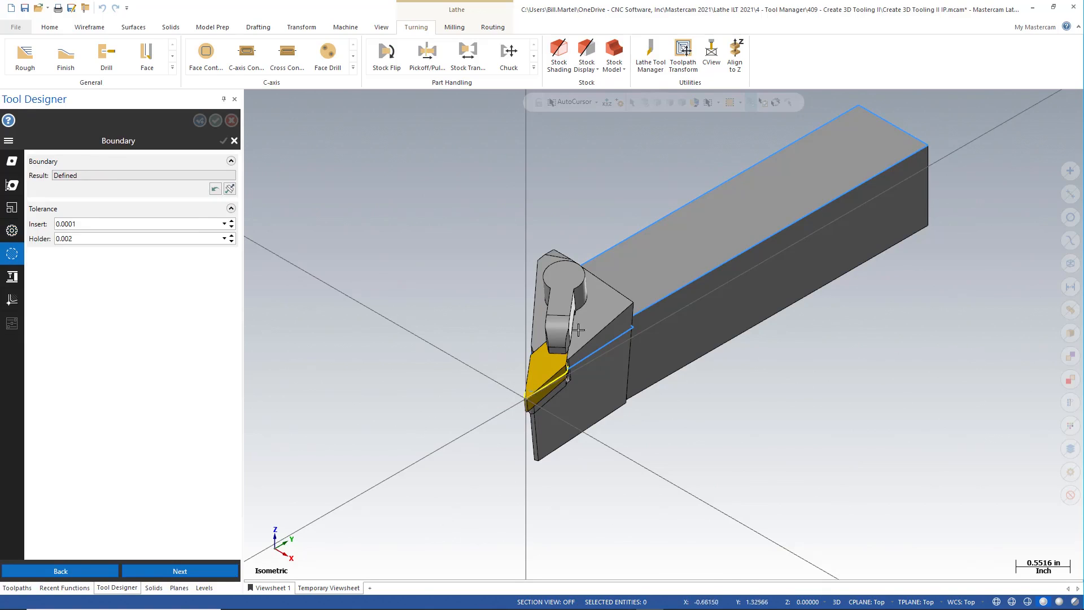
{"action": "middle_click_drag", "start_coordinate": [578, 332], "coordinate": [573, 349]}
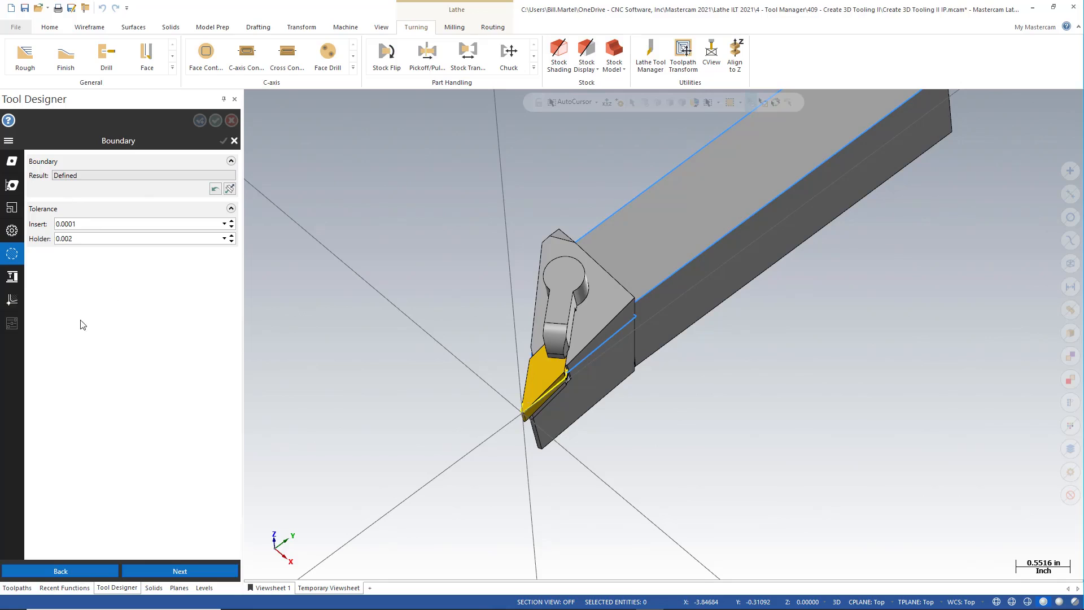
{"action": "left_click", "coordinate": [12, 276]}
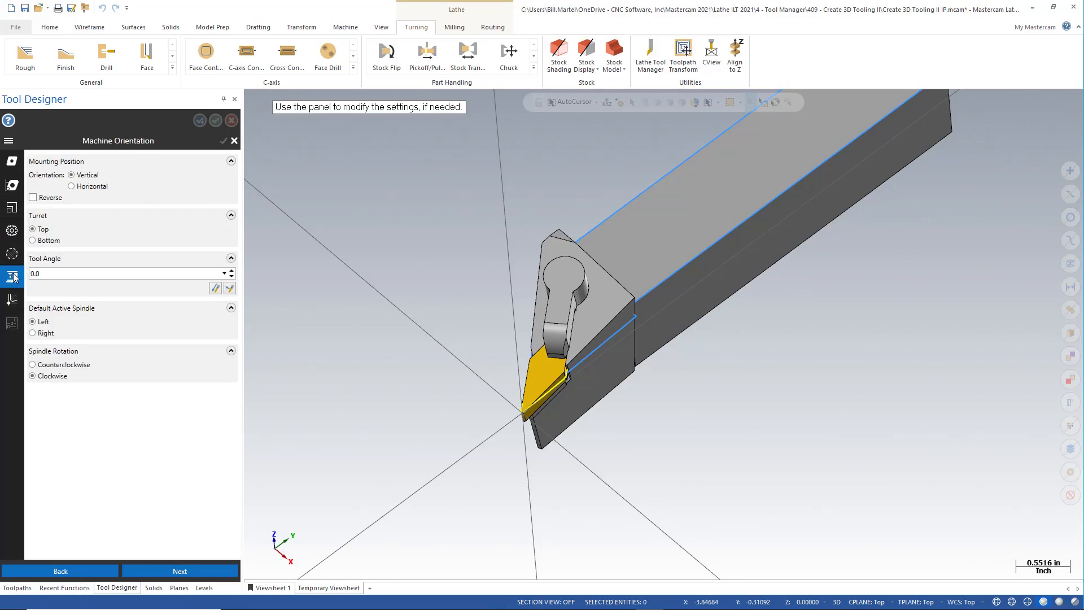
{"action": "scroll", "coordinate": [410, 277], "scroll_direction": "down", "scroll_amount": 4}
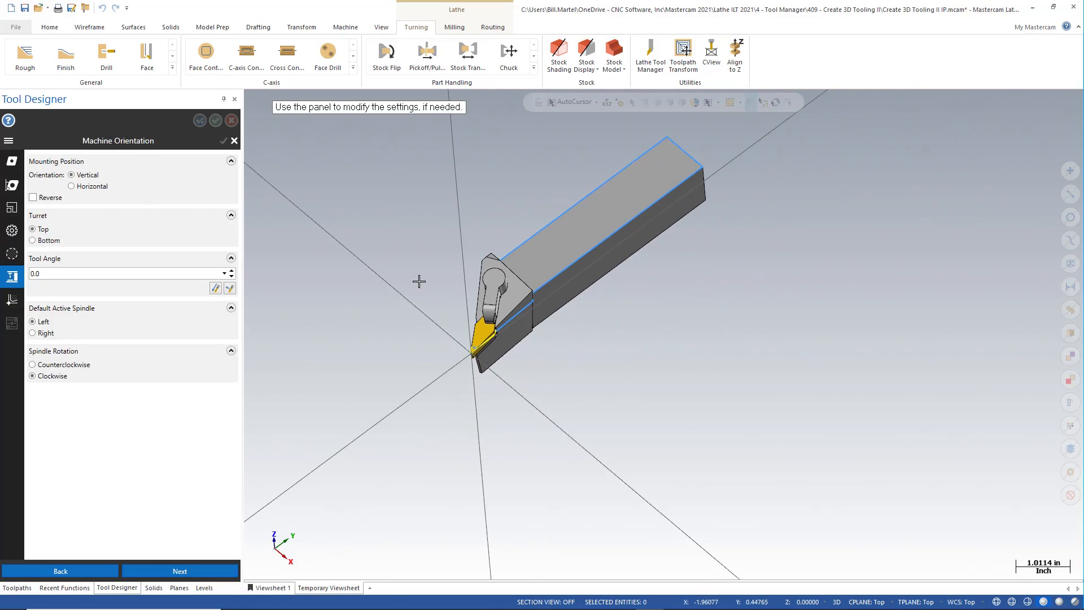
{"action": "middle_click_drag", "start_coordinate": [419, 280], "coordinate": [426, 336]}
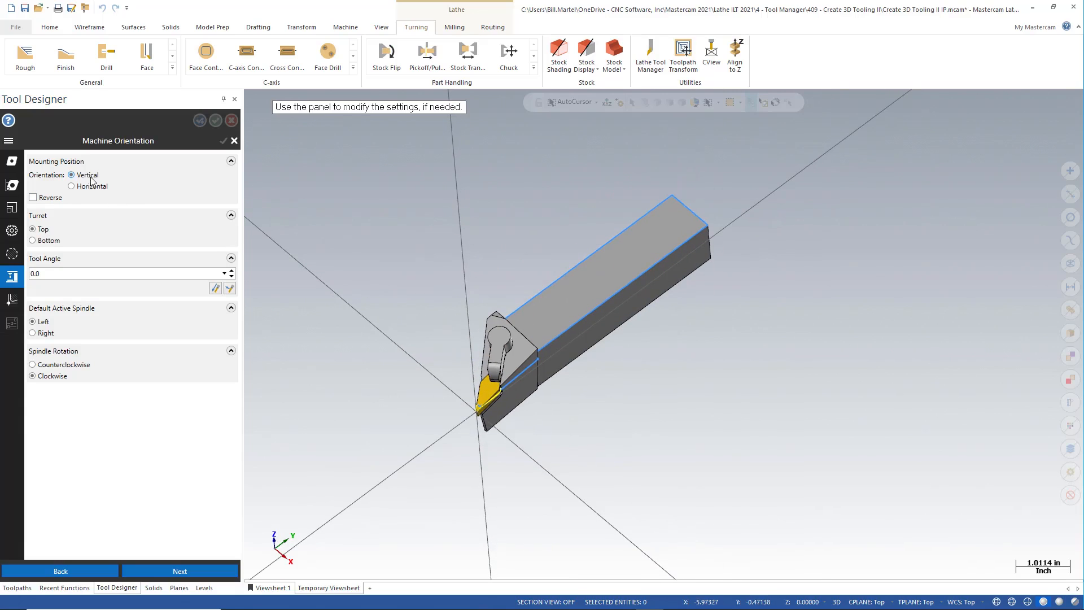
{"action": "mouse_move", "coordinate": [88, 177]}
{"action": "mouse_move", "coordinate": [55, 368]}
{"action": "left_click", "coordinate": [56, 364]}
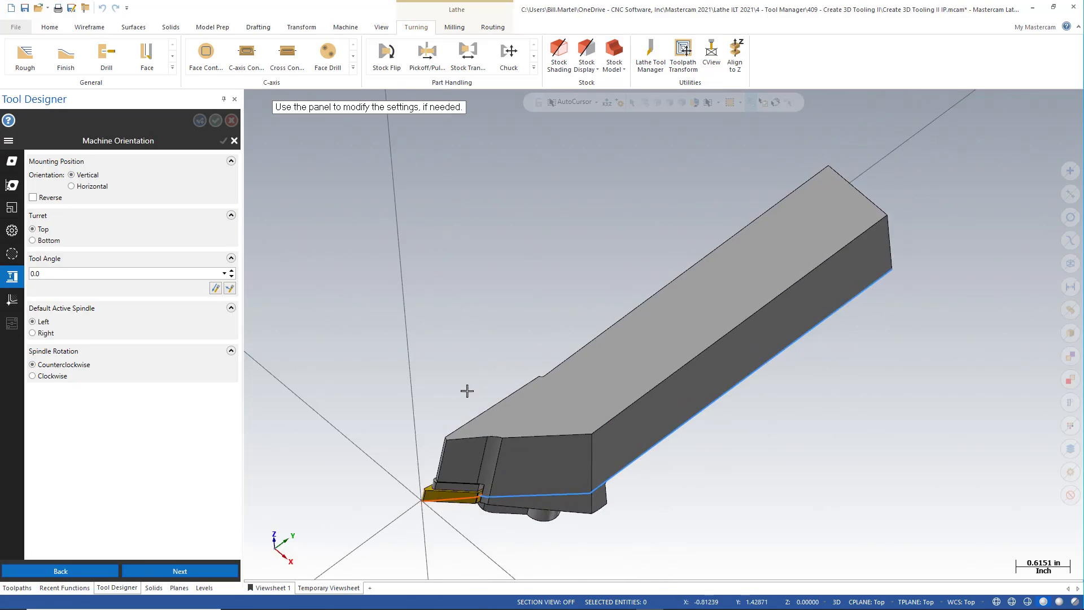
{"action": "mouse_move", "coordinate": [430, 430]}
{"action": "middle_mouse_down"}
{"action": "mouse_move", "coordinate": [503, 358]}
{"action": "mouse_move", "coordinate": [537, 344]}
{"action": "mouse_move", "coordinate": [598, 358]}
{"action": "mouse_move", "coordinate": [534, 384]}
{"action": "mouse_move", "coordinate": [530, 368]}
{"action": "middle_mouse_up"}
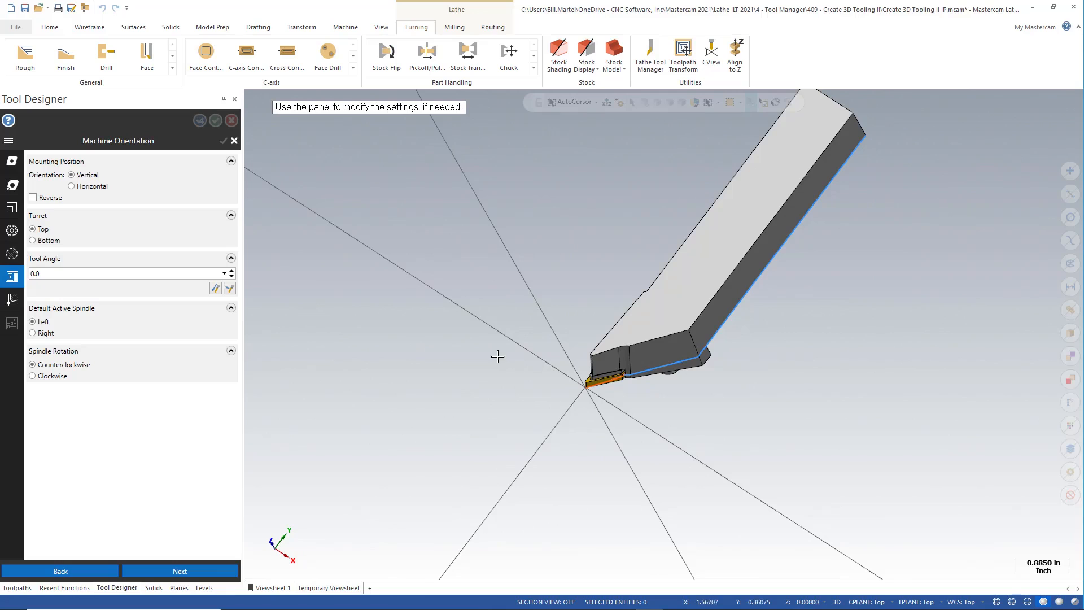
- Define the compensation tool center from three points on the insert's nose arc
{"action": "left_click", "coordinate": [11, 301]}
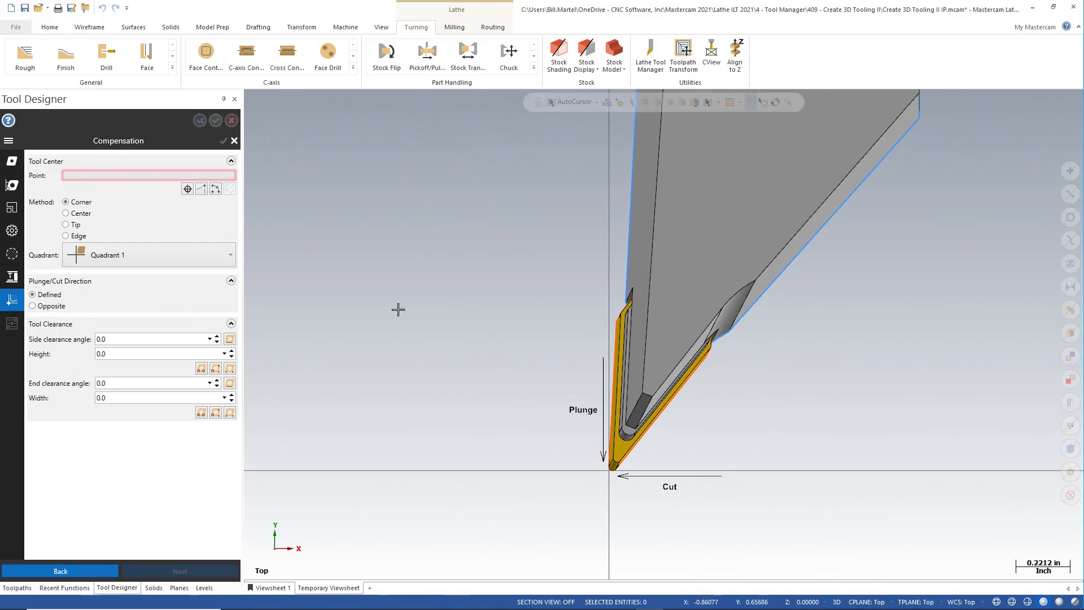
{"action": "scroll", "coordinate": [678, 343], "scroll_direction": "up", "scroll_amount": 3}
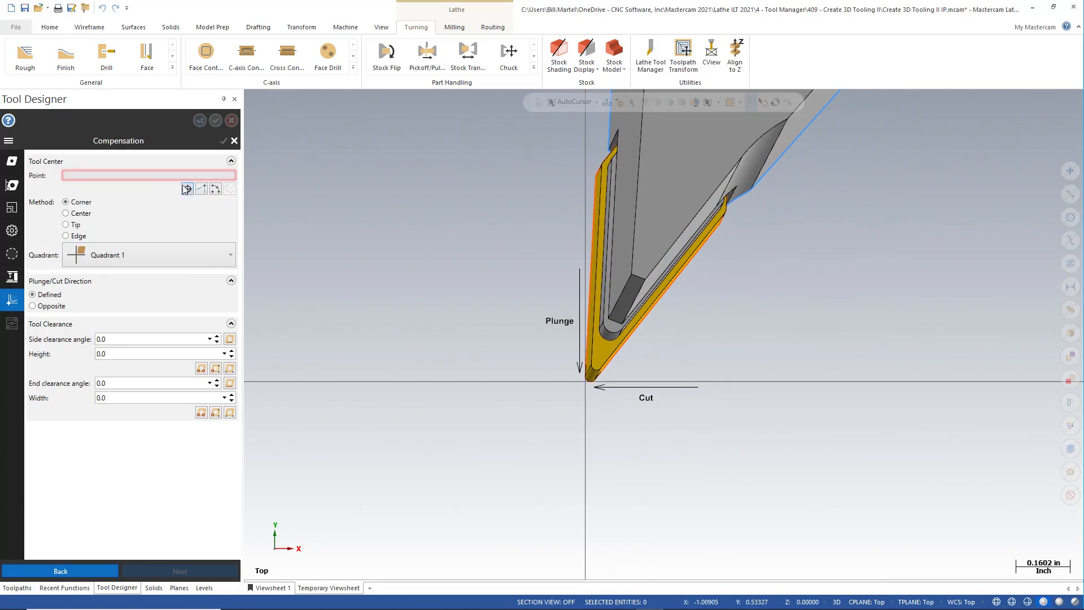
{"action": "left_click", "coordinate": [215, 190]}
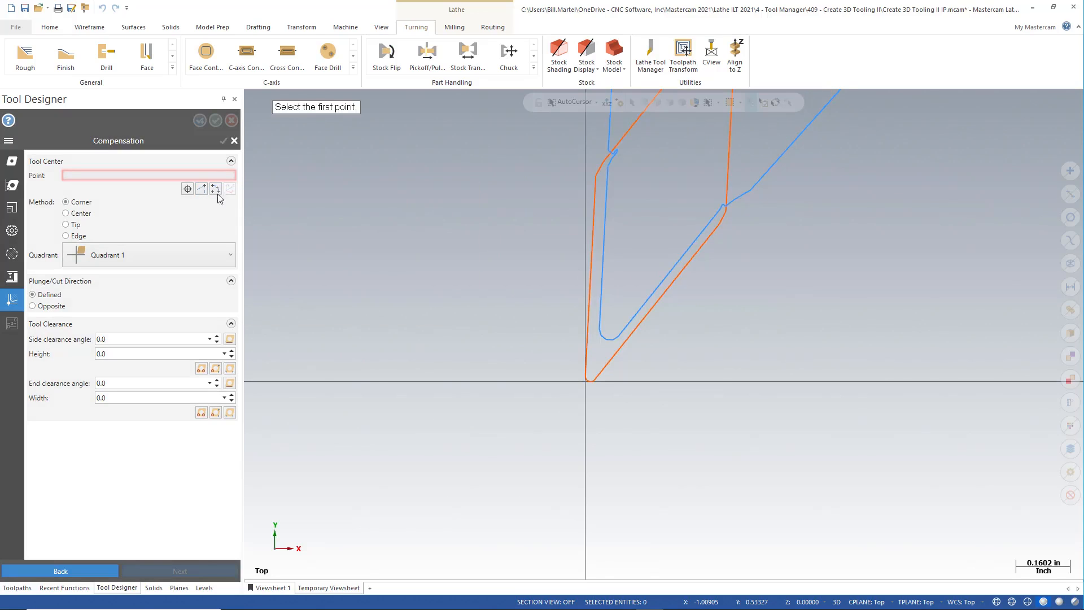
{"action": "scroll", "coordinate": [588, 380], "scroll_direction": "up", "scroll_amount": 8}
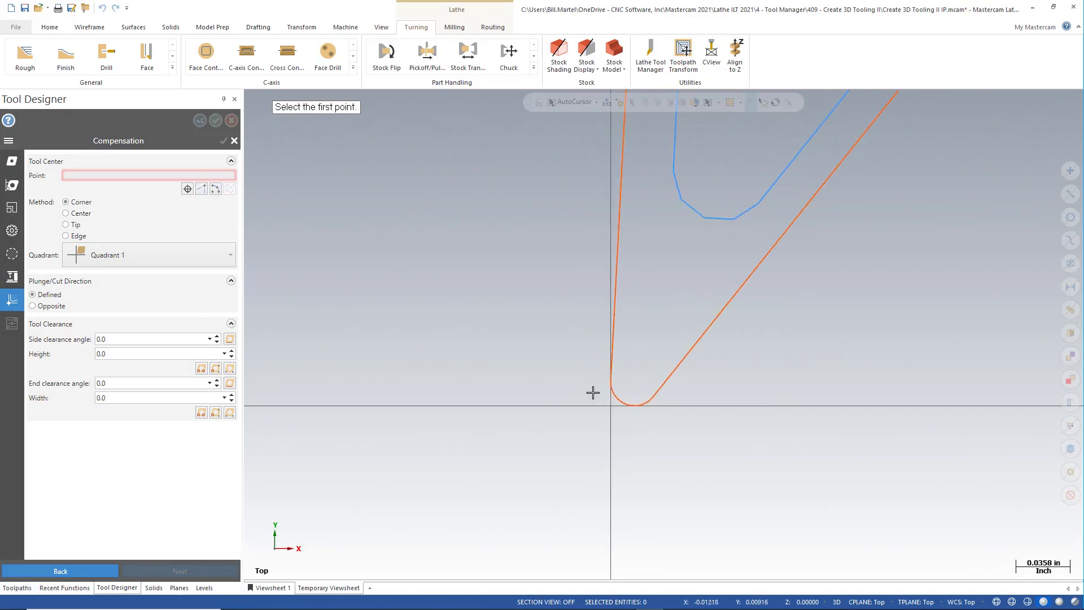
{"action": "scroll", "coordinate": [593, 392], "scroll_direction": "up", "scroll_amount": 2}
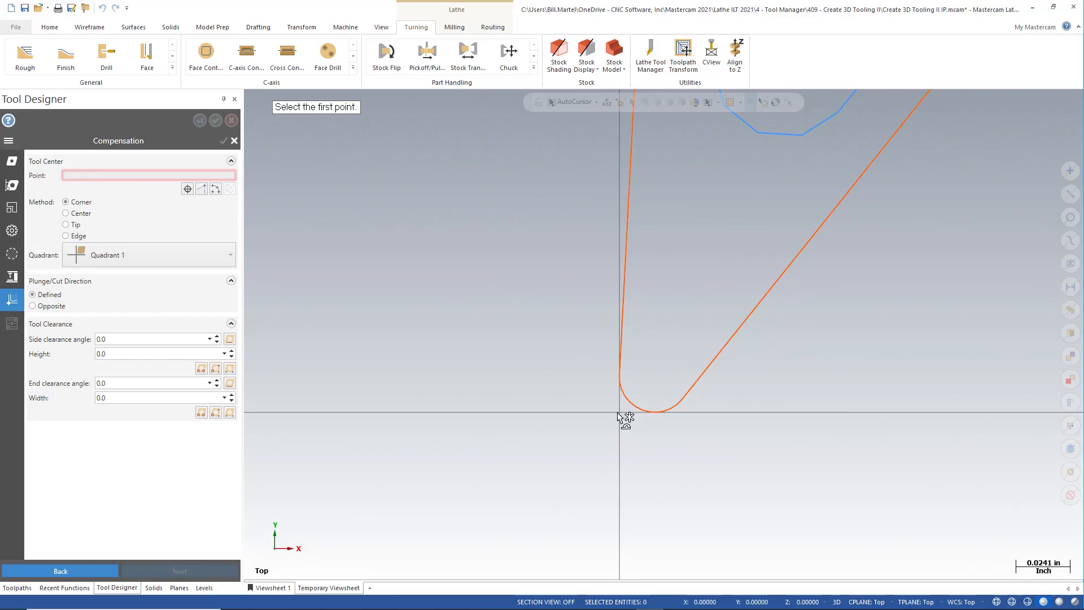
{"action": "left_click", "coordinate": [672, 408]}
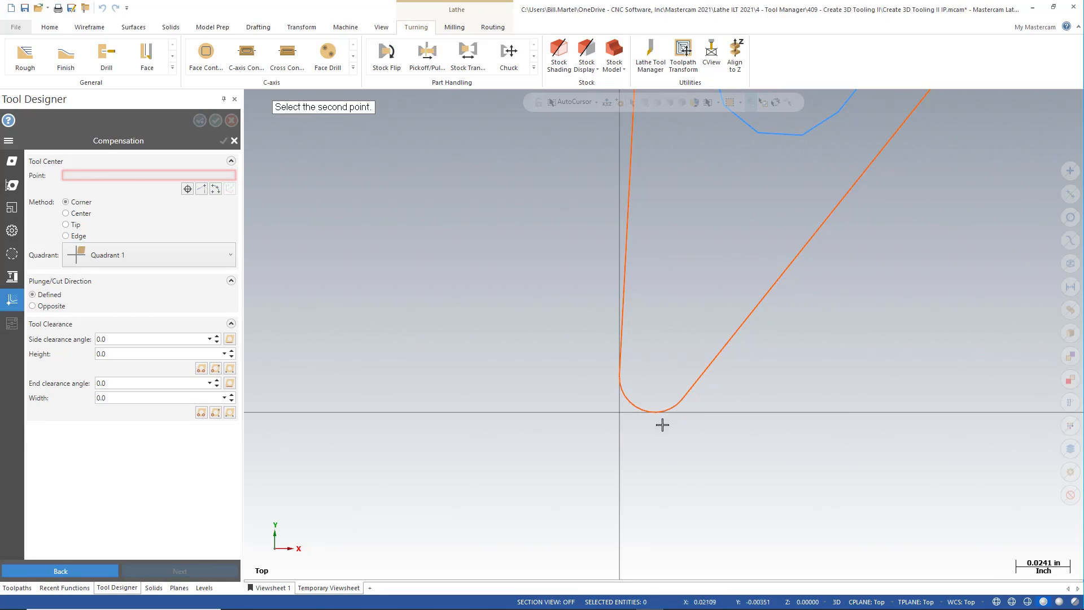
{"action": "left_click", "coordinate": [645, 411]}
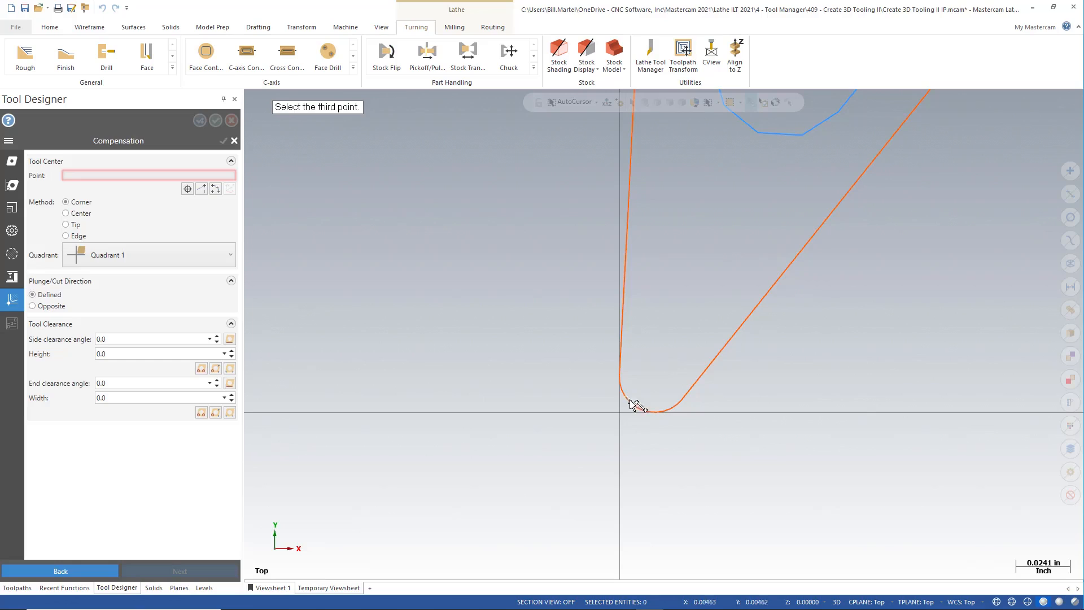
{"action": "left_click", "coordinate": [618, 382]}
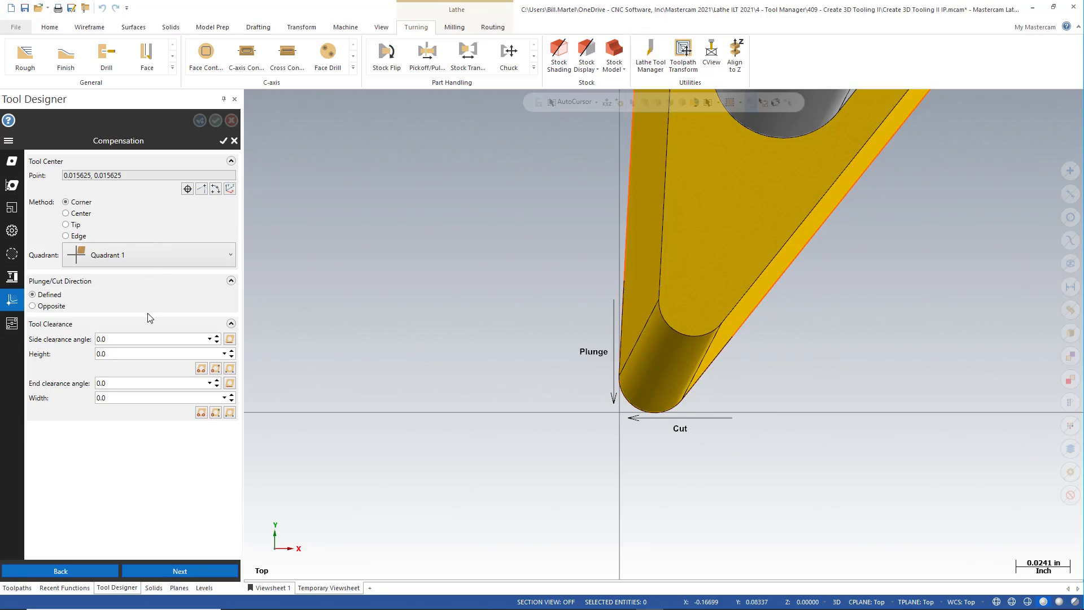
- Take the side clearance angle from the insert's near-vertical edge and the end clearance angle from its slanted cutting edge
{"action": "mouse_move", "coordinate": [70, 205]}
{"action": "scroll", "coordinate": [566, 351], "scroll_direction": "down", "scroll_amount": 2}
{"action": "scroll", "coordinate": [566, 350], "scroll_direction": "down", "scroll_amount": 1}
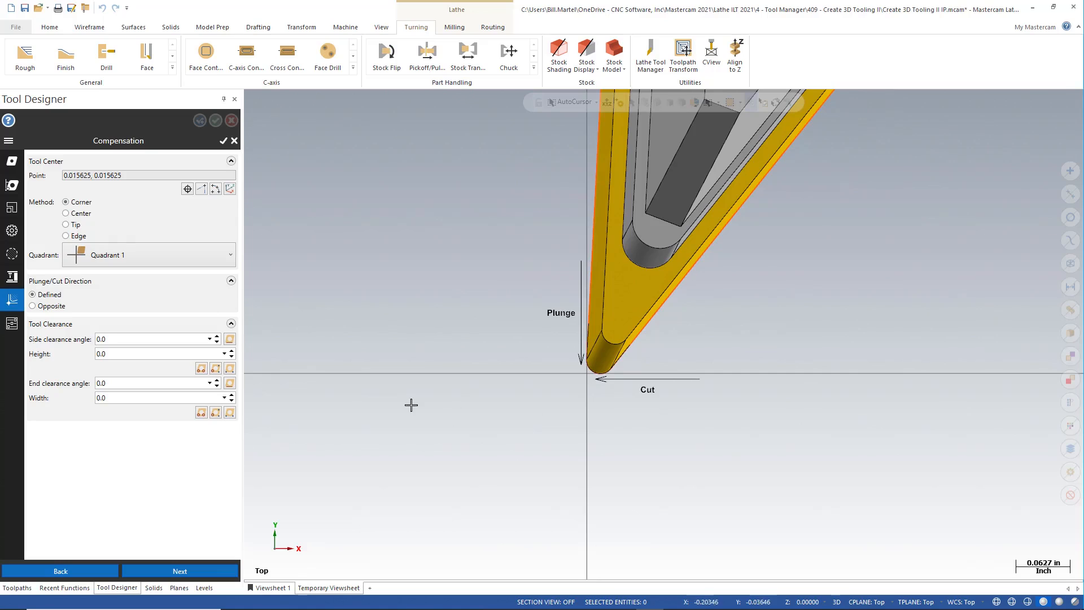
{"action": "left_click", "coordinate": [230, 339]}
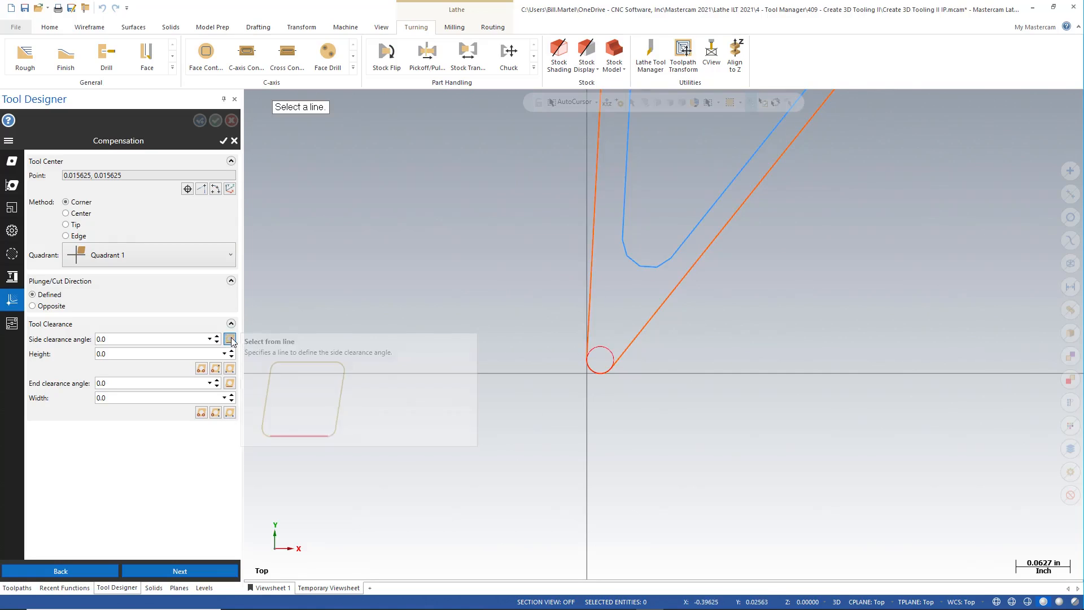
{"action": "left_click", "coordinate": [589, 311]}
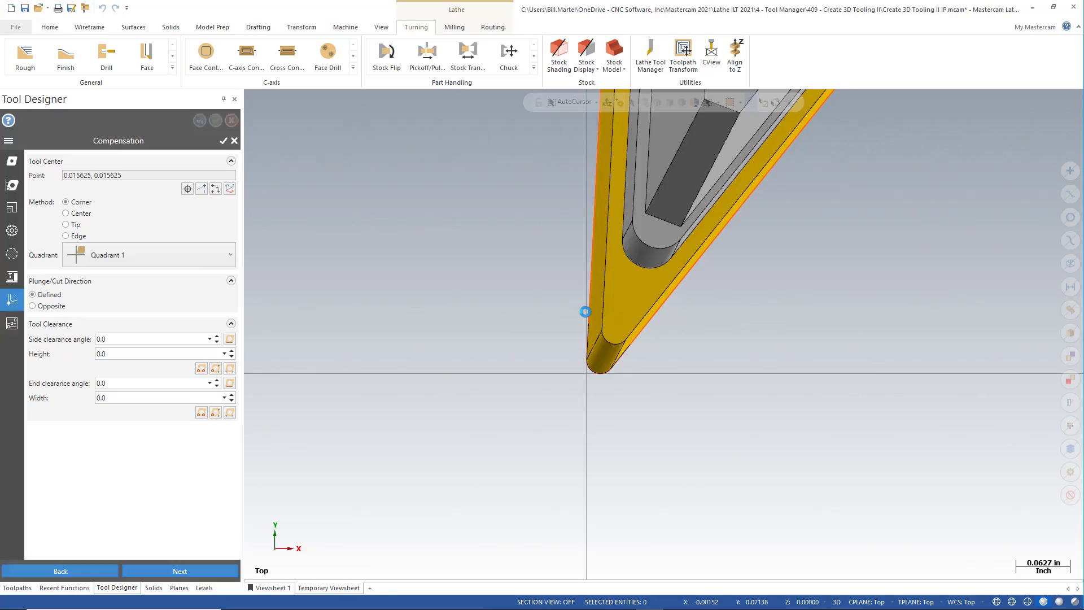
{"action": "left_click", "coordinate": [229, 383]}
{"action": "left_click", "coordinate": [647, 331]}
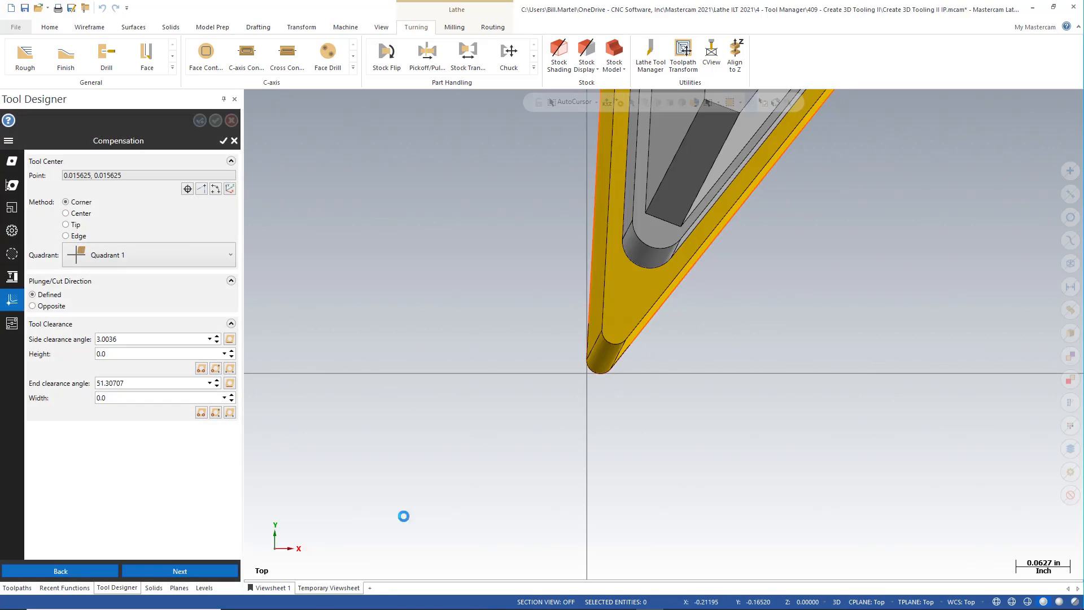
- Define the tool clearance height from the nose arc and the upper end of the insert's near-vertical edge
{"action": "left_click", "coordinate": [215, 368]}
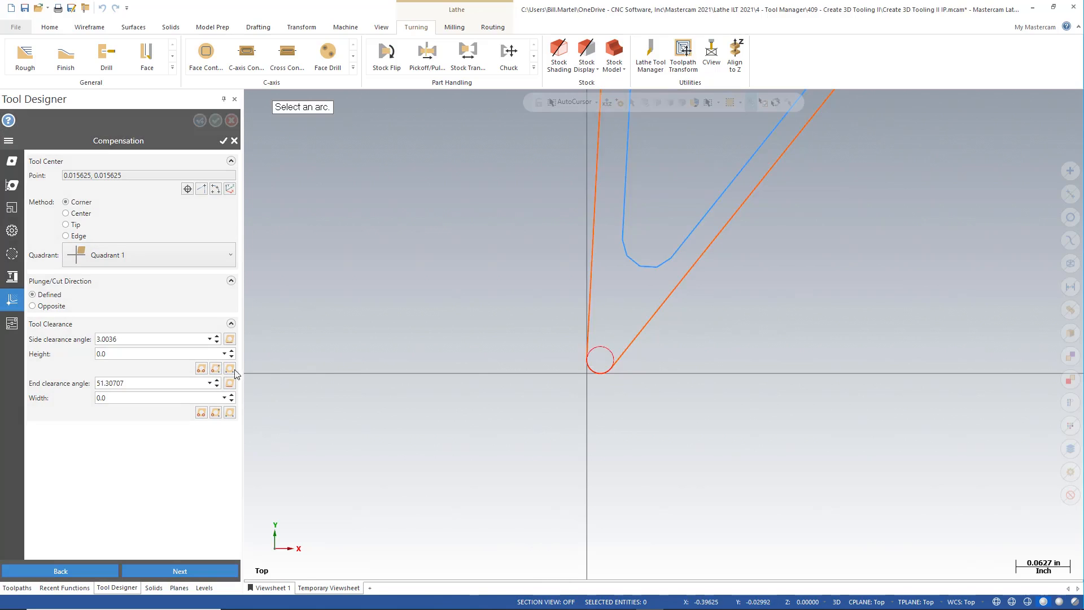
{"action": "left_click", "coordinate": [589, 370]}
{"action": "scroll", "coordinate": [569, 302], "scroll_direction": "down", "scroll_amount": 4}
{"action": "scroll", "coordinate": [571, 323], "scroll_direction": "down", "scroll_amount": 2}
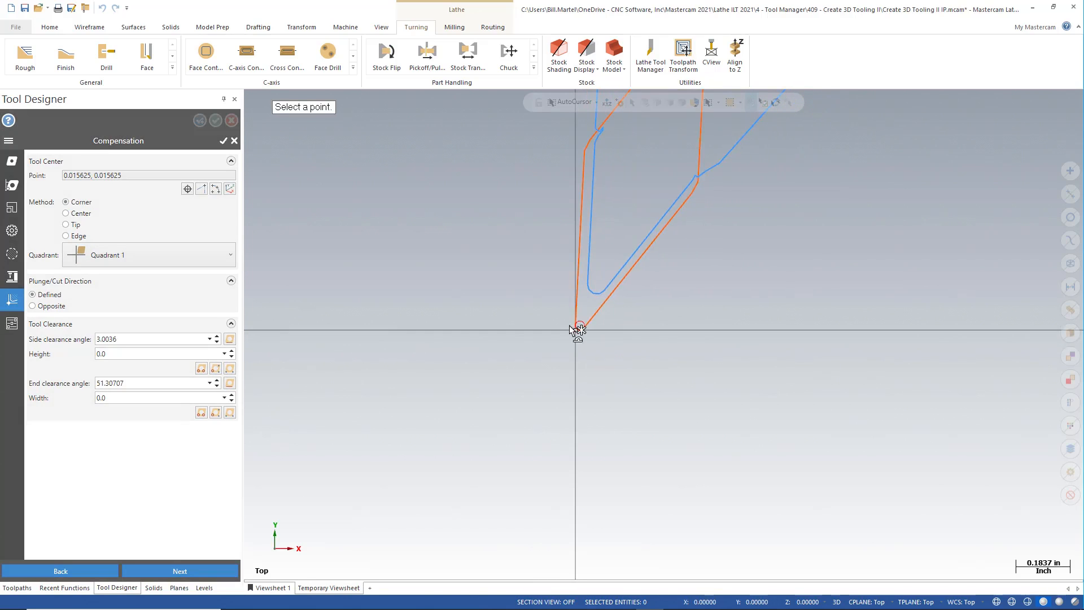
{"action": "middle_click_drag", "start_coordinate": [578, 335], "coordinate": [564, 442]}
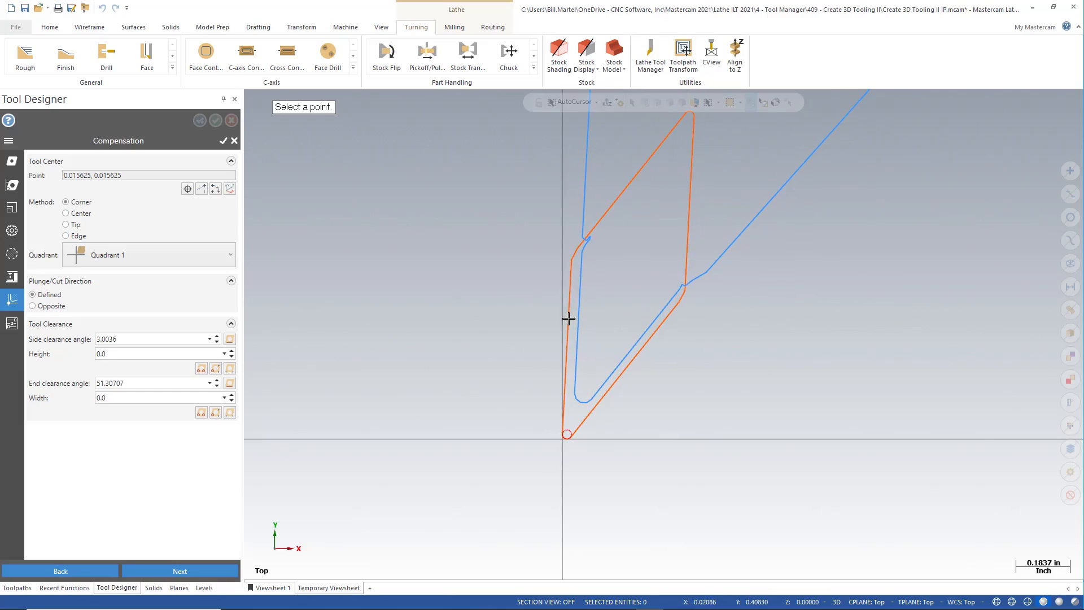
{"action": "left_click", "coordinate": [573, 262]}
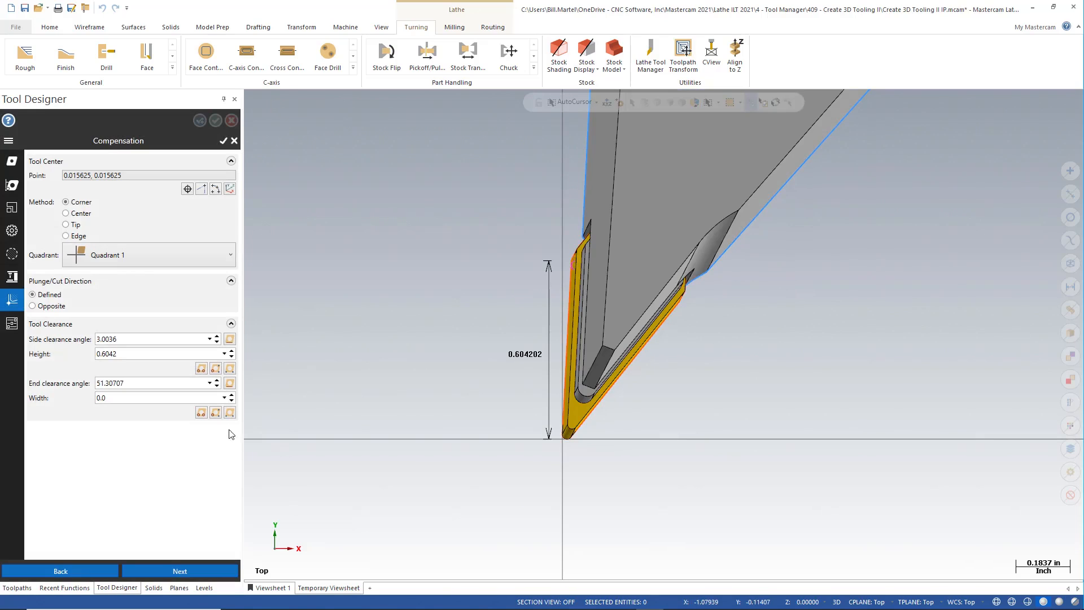
- Define the tool clearance width from the nose arc and the far end of the slanted edge, and open the tool's cutting parameters
{"action": "left_click", "coordinate": [217, 415]}
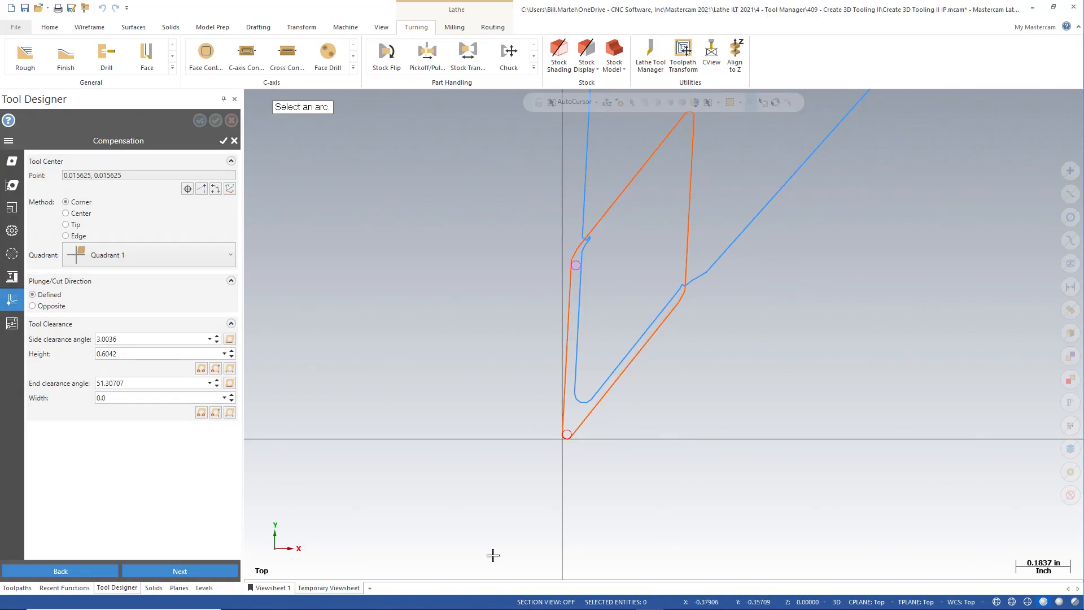
{"action": "left_click", "coordinate": [566, 436]}
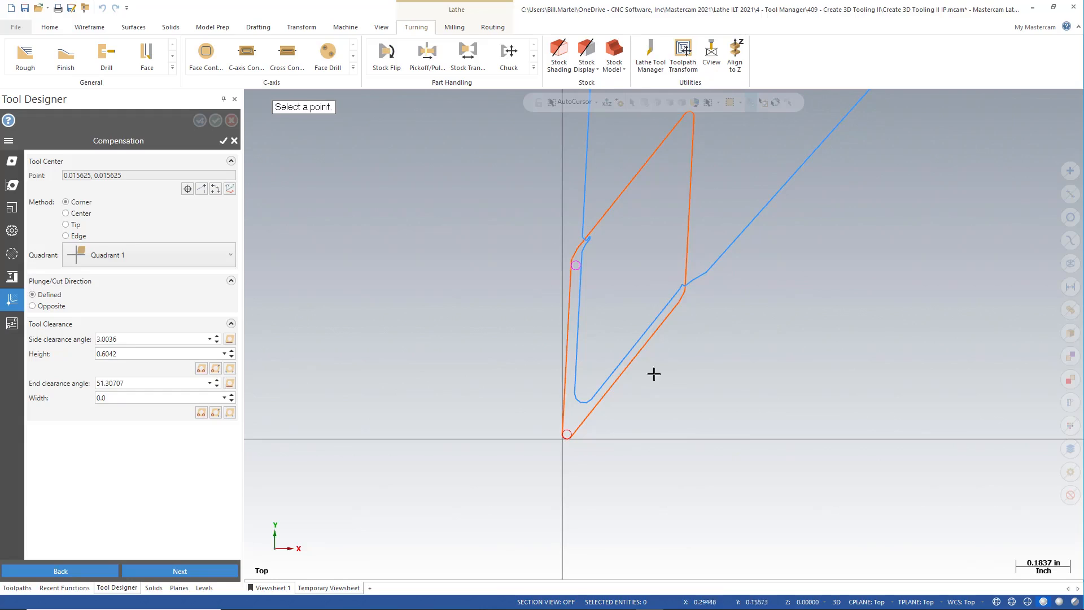
{"action": "left_click", "coordinate": [680, 301]}
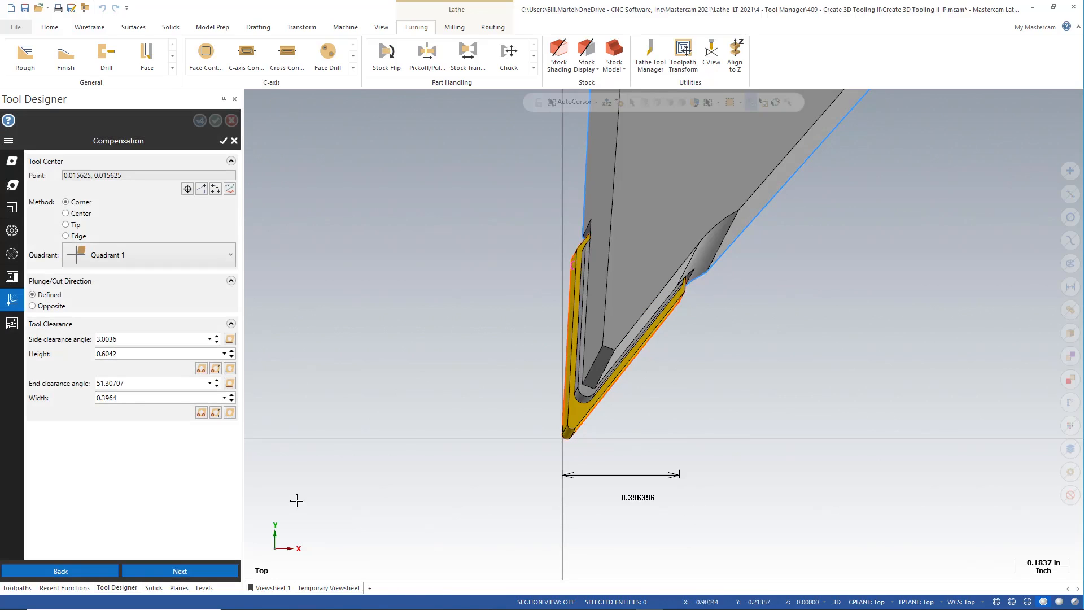
{"action": "left_click", "coordinate": [12, 324]}
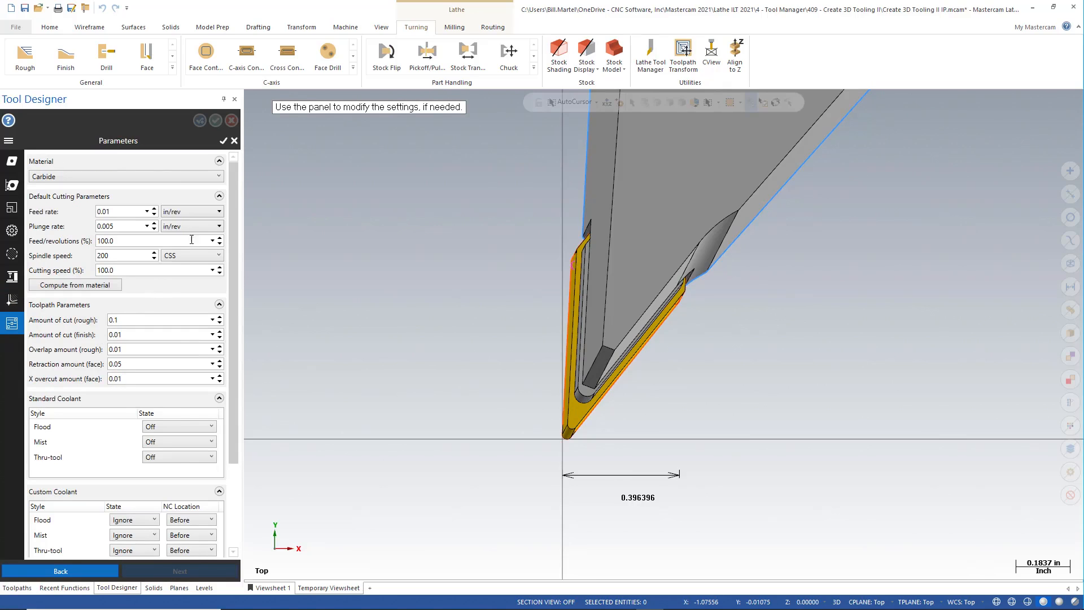
- Name the cutting definition 4140 Steel, set its spindle speed to 450 and feed rate to .007 in/rev, and accept it
{"action": "left_click", "coordinate": [12, 186]}
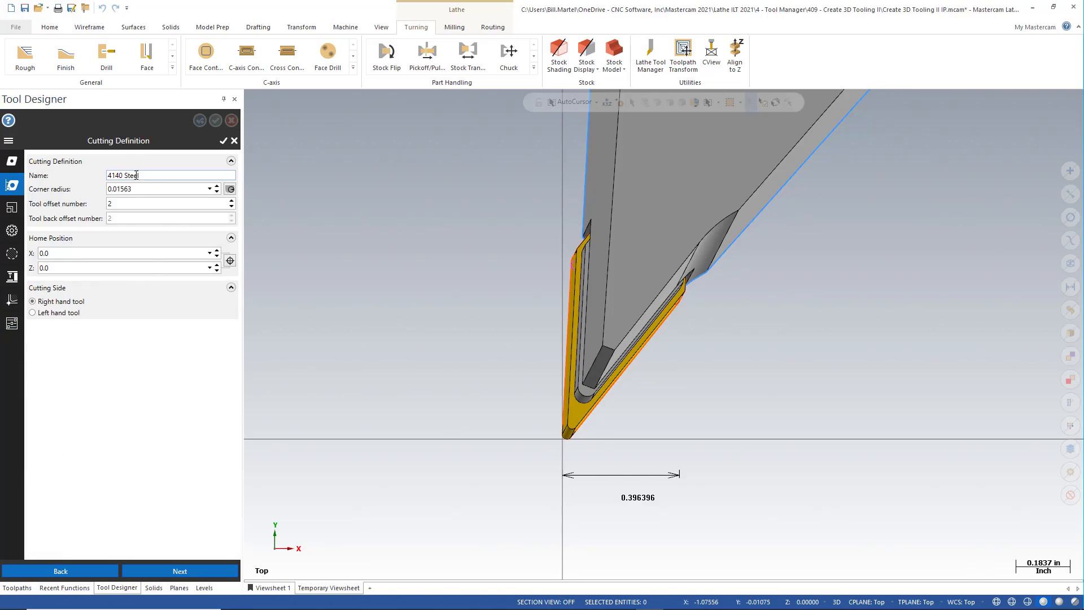
{"action": "left_click", "coordinate": [12, 324]}
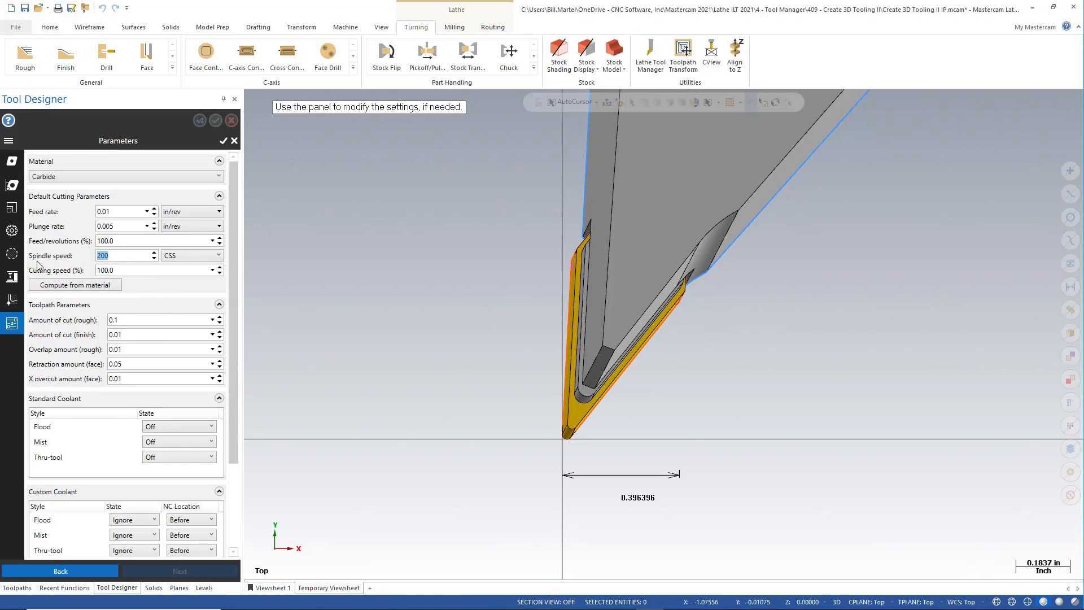
{"action": "type", "text": "450"}
{"action": "type", "text": ".00"}
{"action": "type", "text": "7"}
{"action": "left_click", "coordinate": [224, 141]}
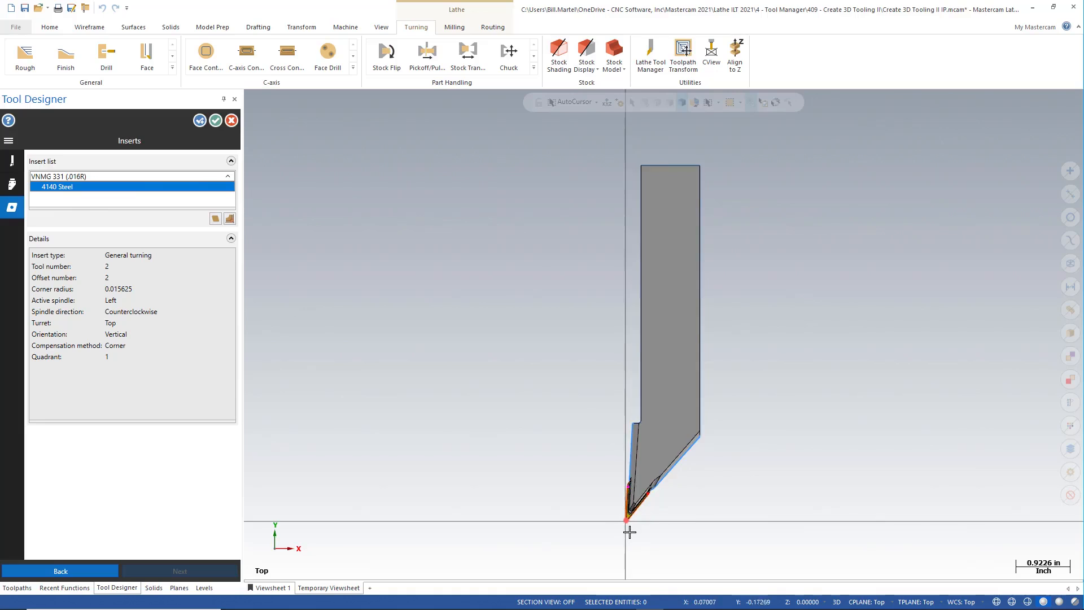
- Add a second cutting definition to the VNMG 331 insert and take its corner radius from the insert's nose arc
{"action": "scroll", "coordinate": [629, 519], "scroll_direction": "up", "scroll_amount": 3}
{"action": "middle_click_drag", "start_coordinate": [629, 476], "coordinate": [642, 442]}
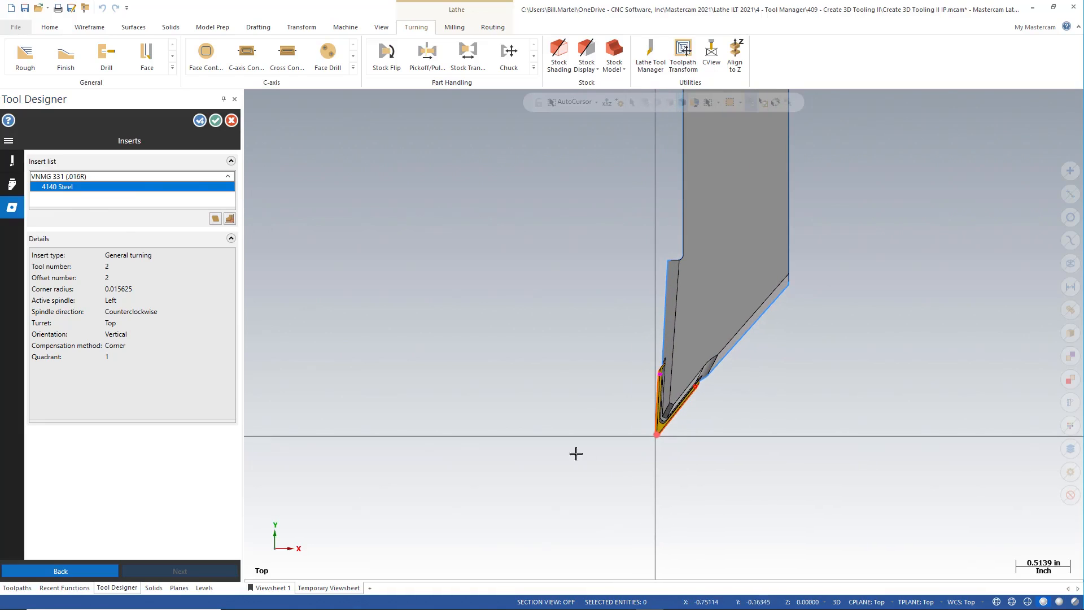
{"action": "left_click", "coordinate": [231, 220]}
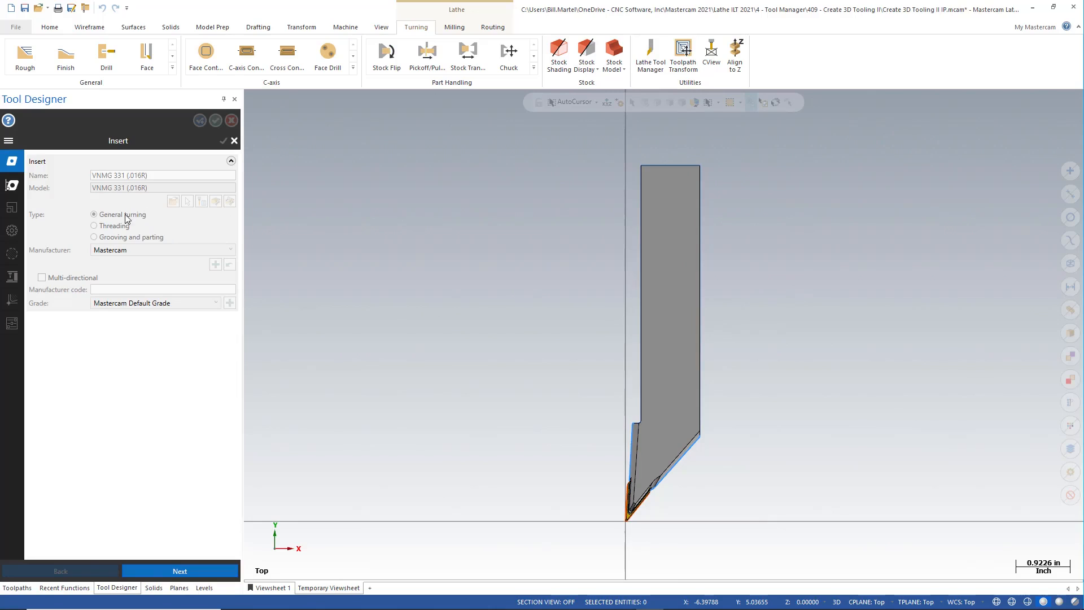
{"action": "left_click", "coordinate": [13, 187]}
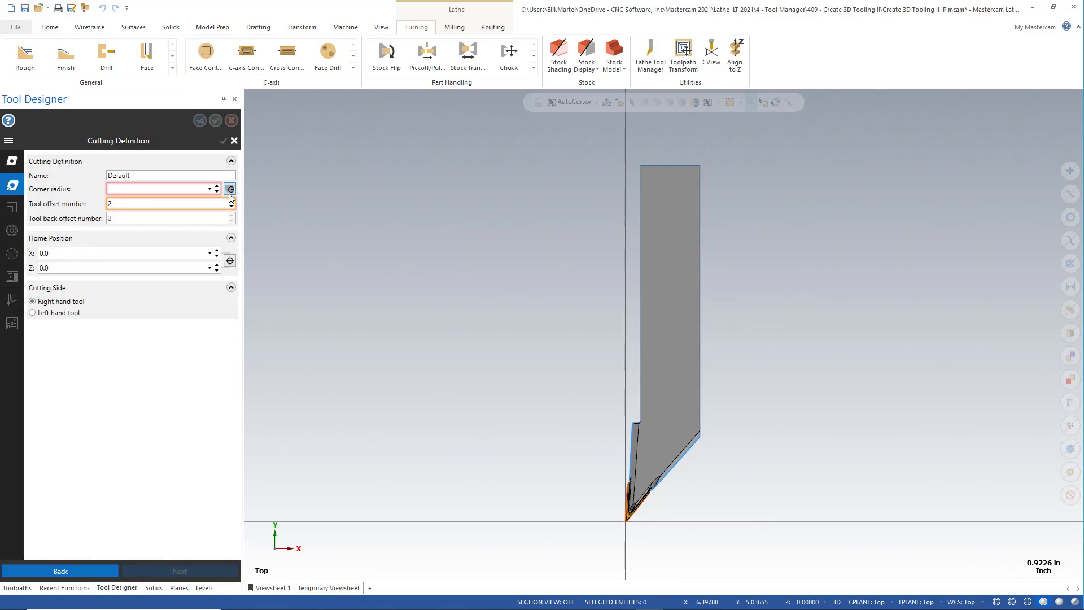
{"action": "left_click", "coordinate": [230, 189]}
{"action": "scroll", "coordinate": [625, 550], "scroll_direction": "up", "scroll_amount": 5}
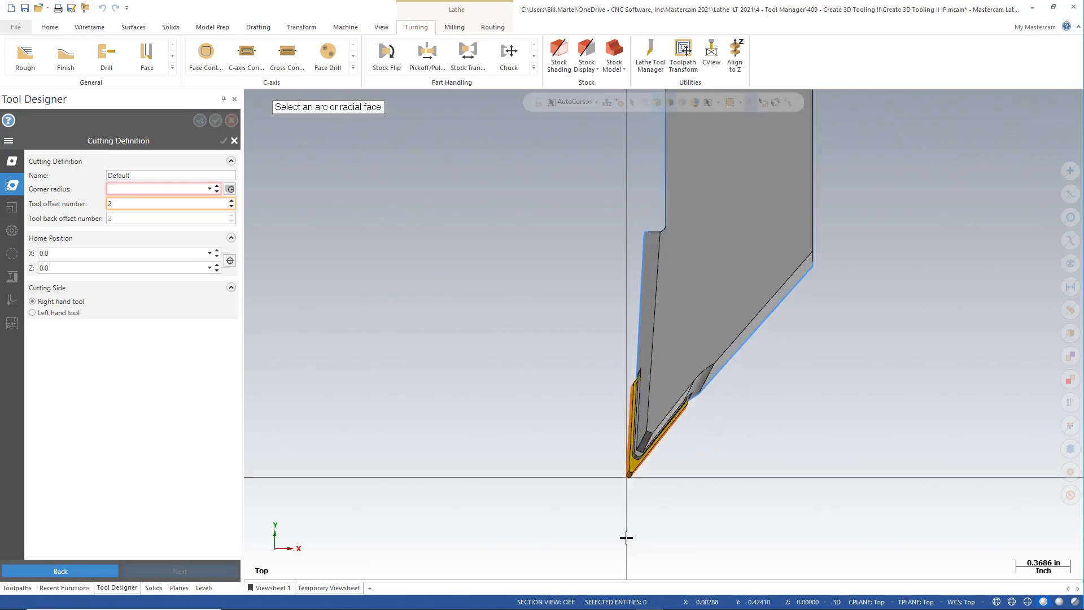
{"action": "scroll", "coordinate": [626, 508], "scroll_direction": "up", "scroll_amount": 5}
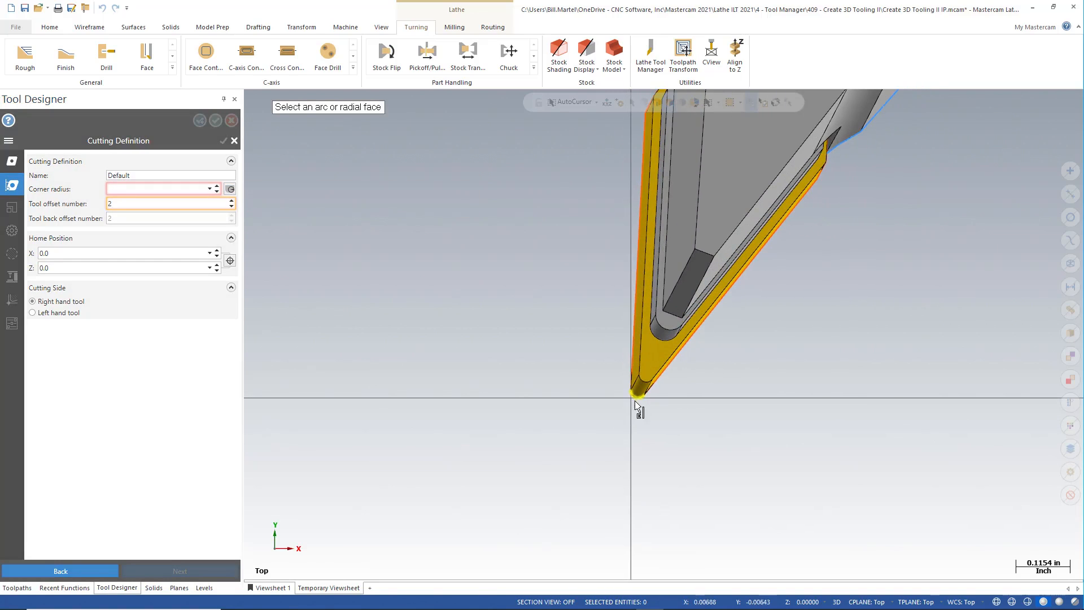
{"action": "left_click", "coordinate": [635, 402]}
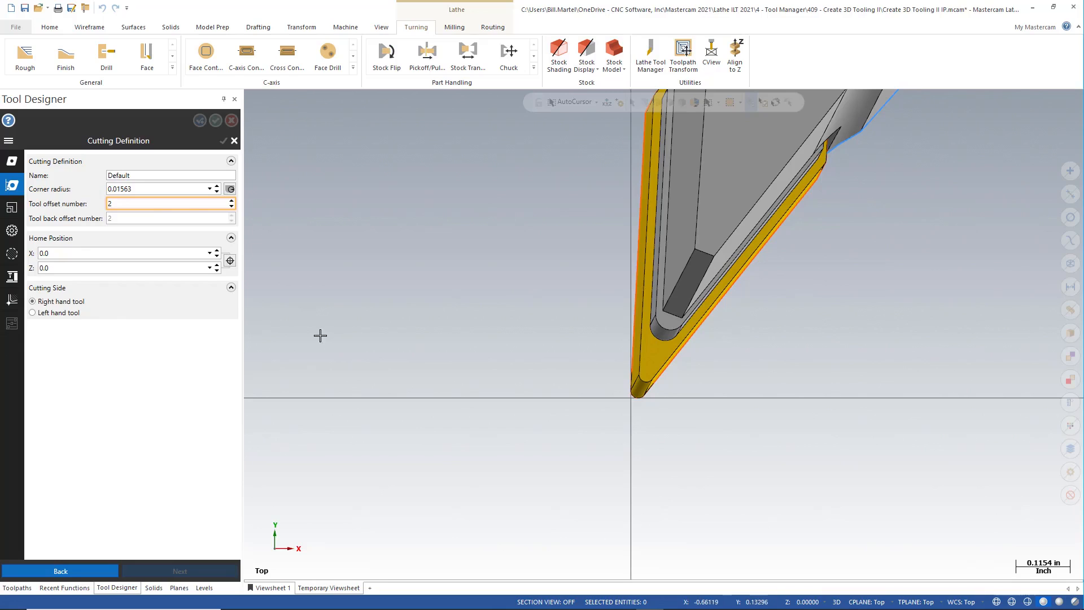
- Define the second cutting definition's compensation tool center from the insert's slanted cutting edge and its near-vertical edge
{"action": "scroll", "coordinate": [439, 327], "scroll_direction": "down", "scroll_amount": 3}
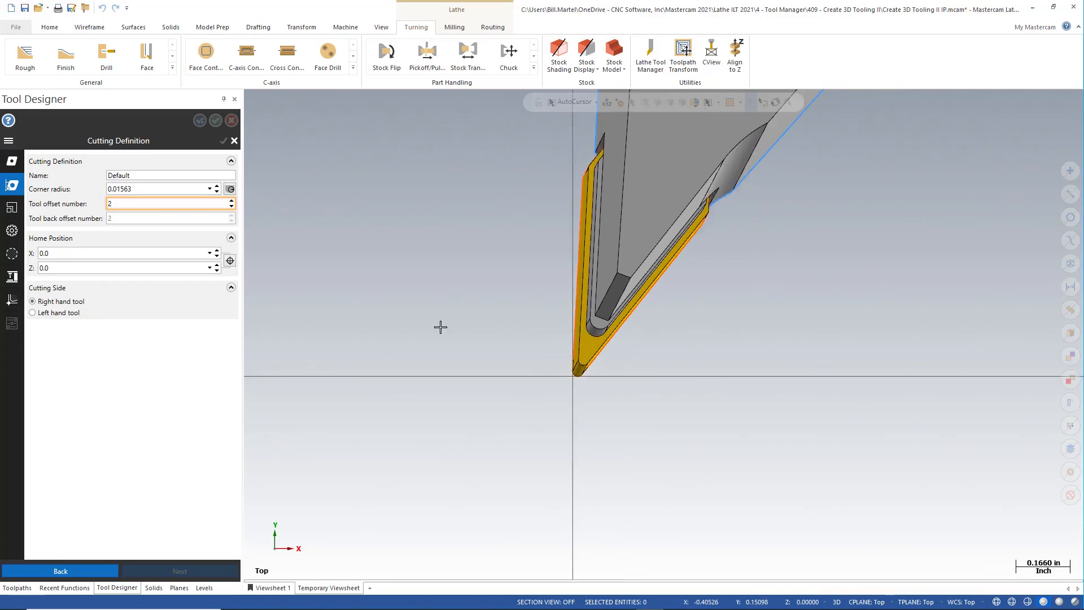
{"action": "middle_click_drag", "start_coordinate": [418, 337], "coordinate": [480, 346], "text": "ctrl"}
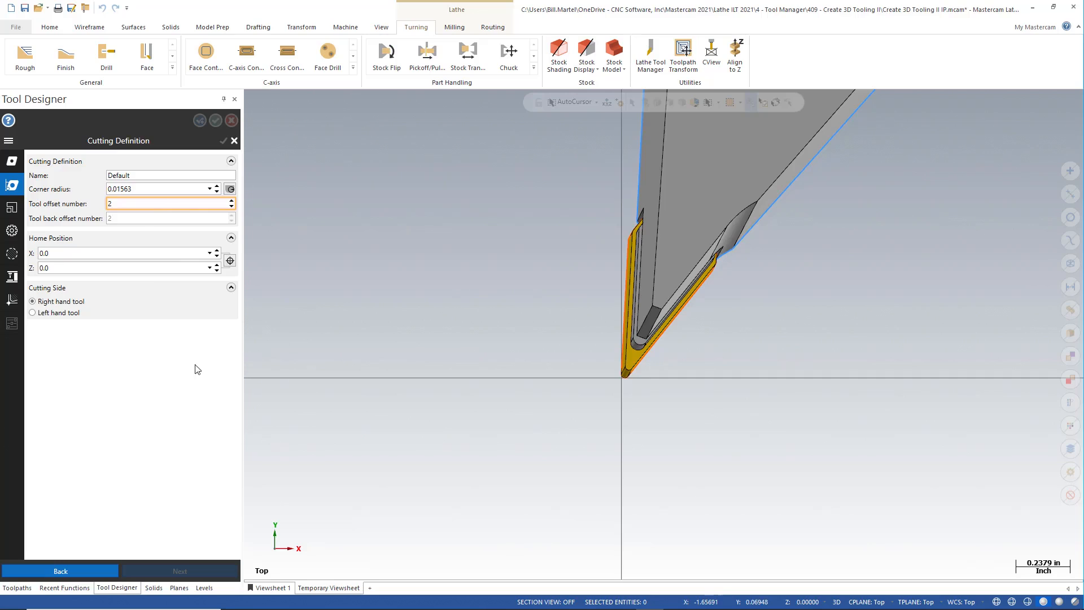
{"action": "scroll", "coordinate": [524, 361], "scroll_direction": "down", "scroll_amount": 1}
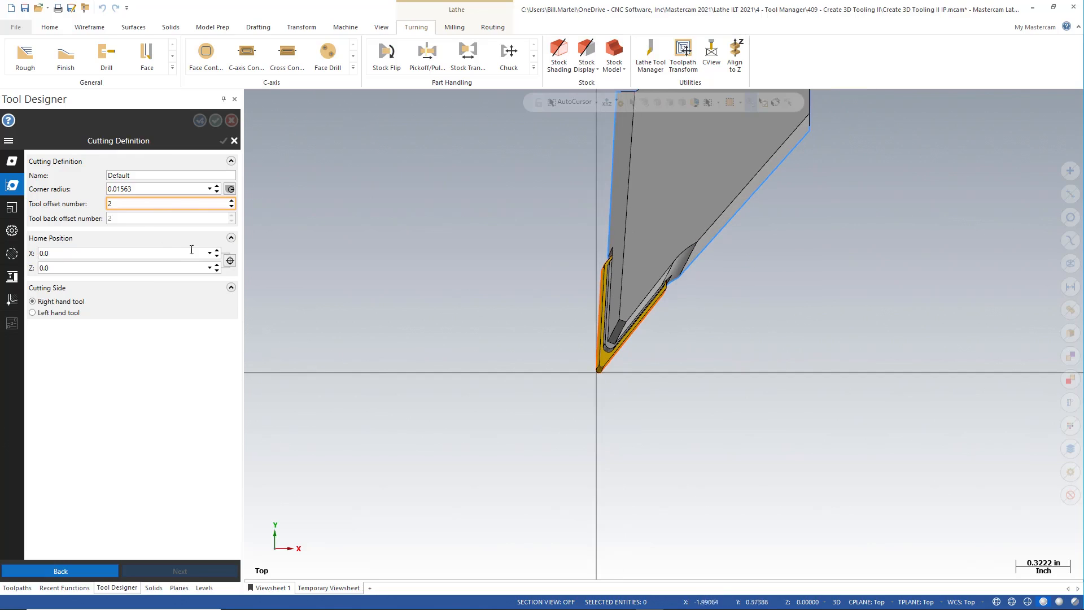
{"action": "left_click", "coordinate": [9, 208]}
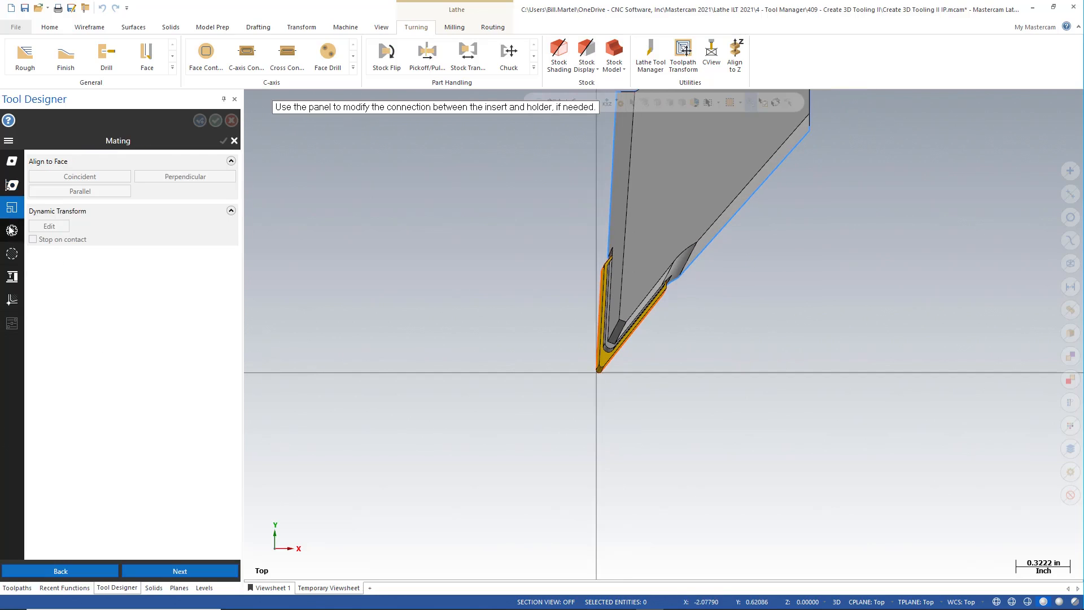
{"action": "left_click", "coordinate": [11, 230]}
{"action": "left_click", "coordinate": [11, 254]}
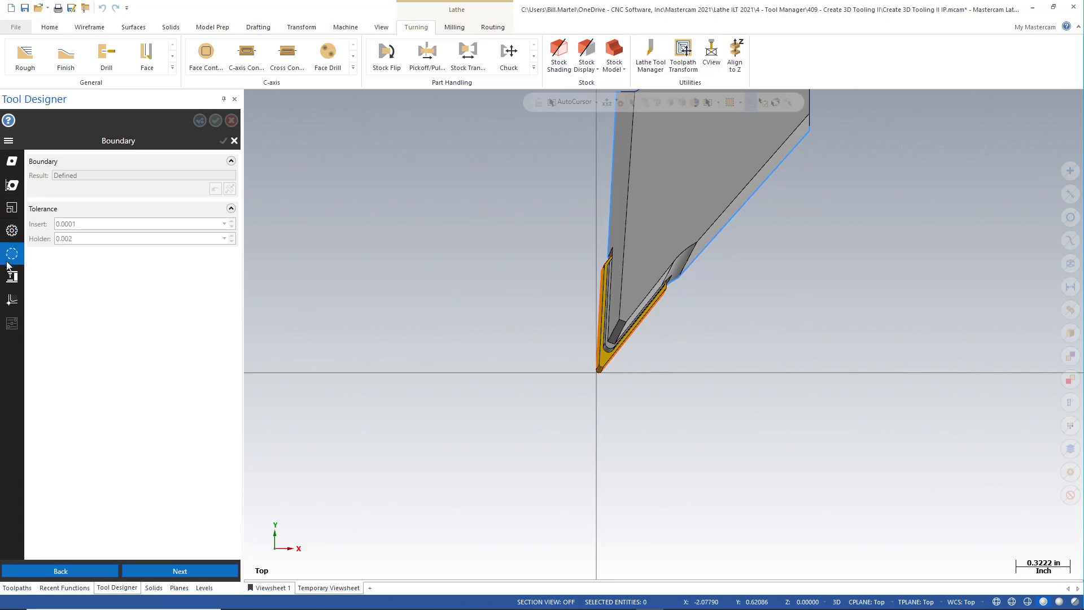
{"action": "left_click", "coordinate": [12, 276]}
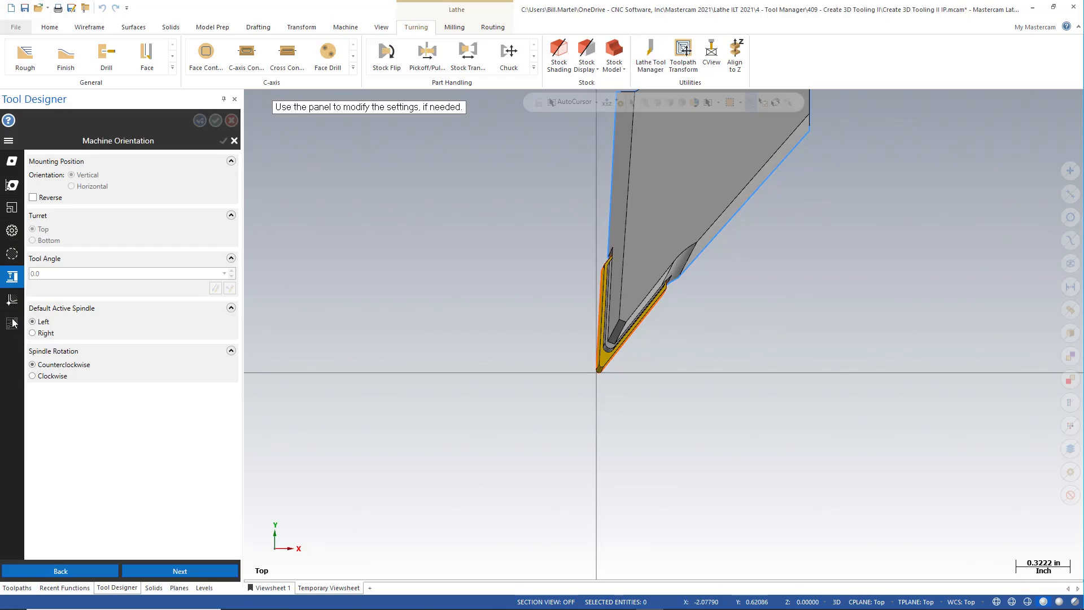
{"action": "left_click", "coordinate": [12, 300]}
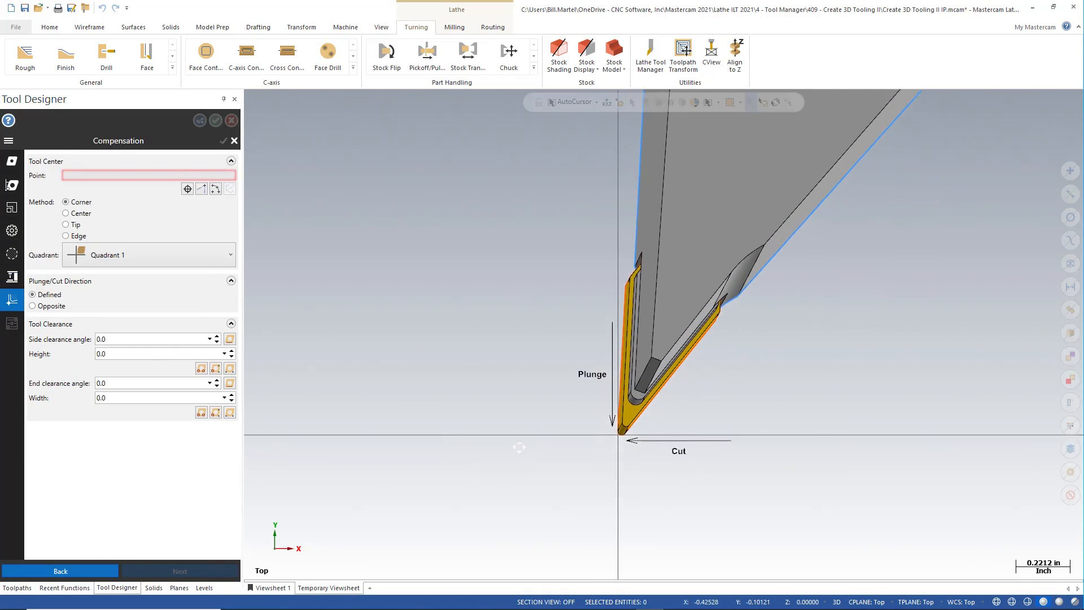
{"action": "left_click", "coordinate": [201, 190]}
{"action": "left_click", "coordinate": [654, 382]}
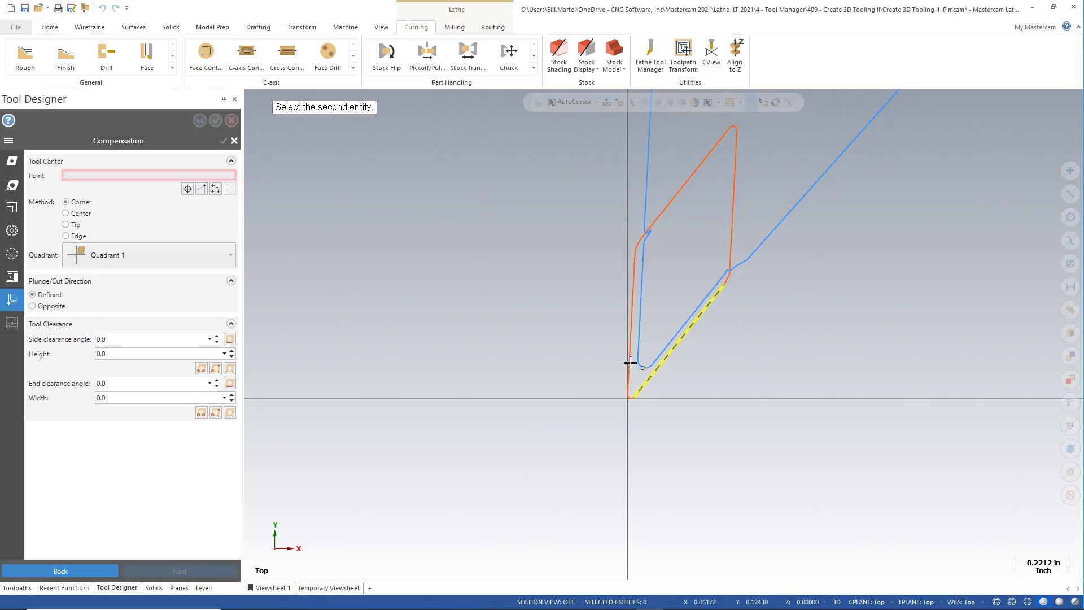
{"action": "left_click", "coordinate": [630, 363]}
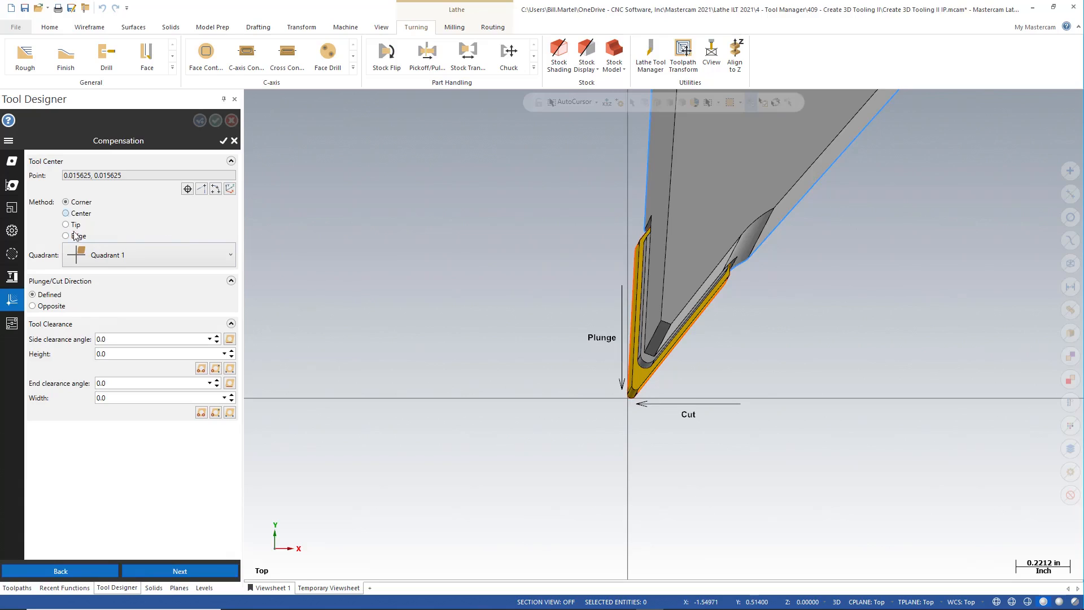
- Take the side clearance angle from the near-vertical edge and the end clearance angle from the slanted cutting edge
{"action": "left_click", "coordinate": [230, 339]}
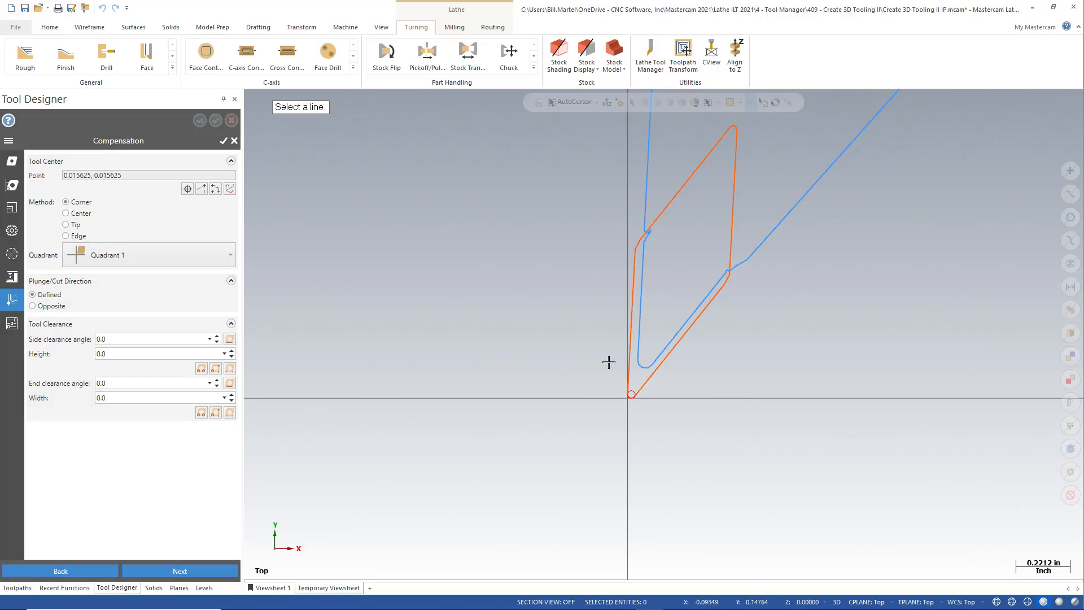
{"action": "left_click", "coordinate": [630, 363]}
{"action": "left_click", "coordinate": [229, 382]}
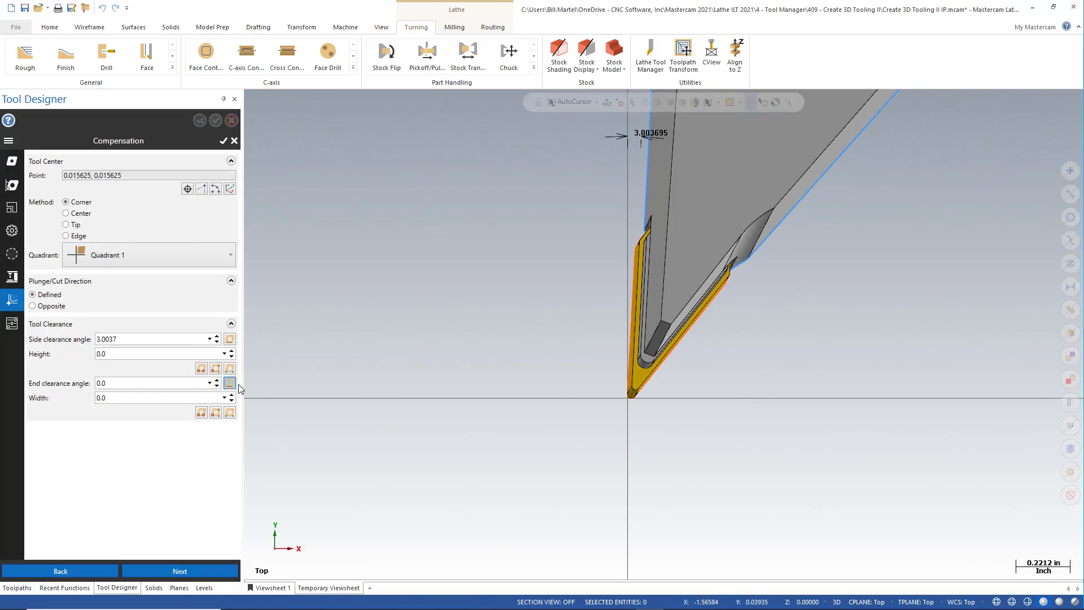
{"action": "left_click", "coordinate": [650, 380]}
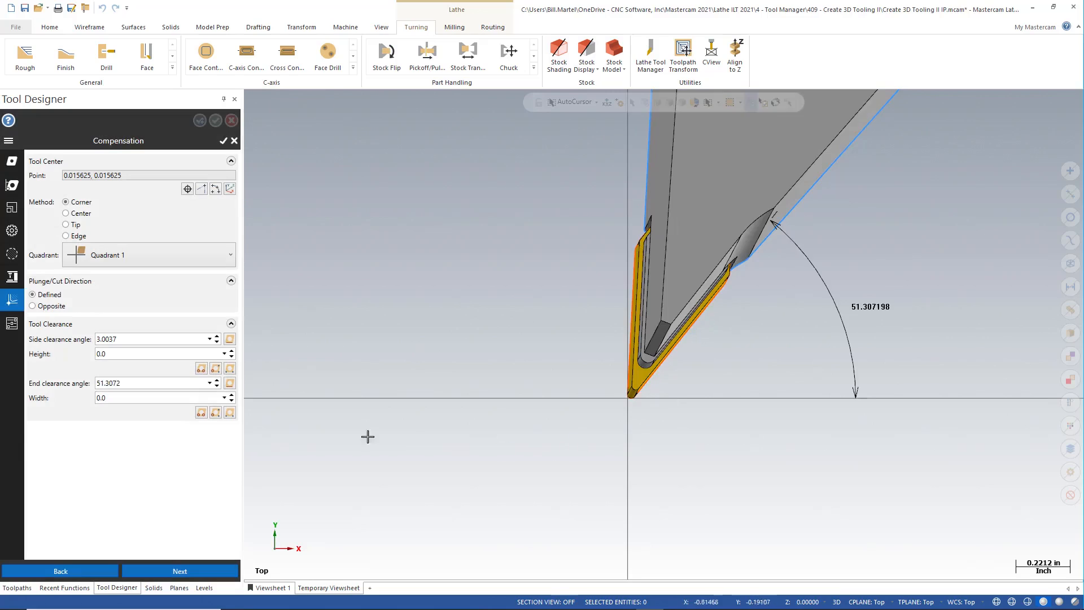
- Define the tool clearance height and width from the nose arc to the far ends of the near-vertical and slanted edges
{"action": "left_click", "coordinate": [215, 368]}
{"action": "left_click", "coordinate": [629, 404]}
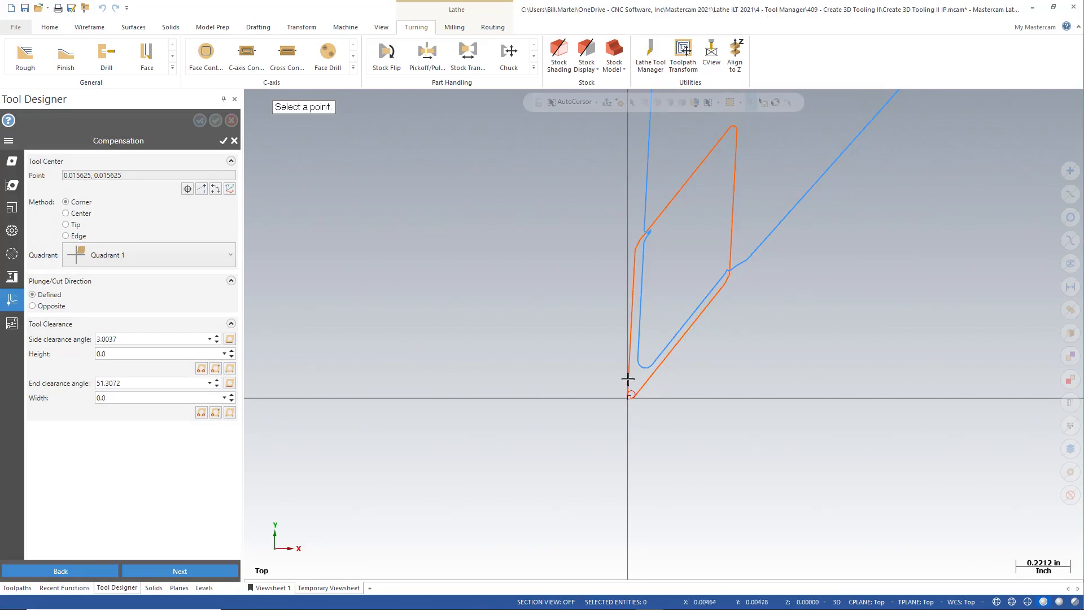
{"action": "left_click", "coordinate": [636, 254]}
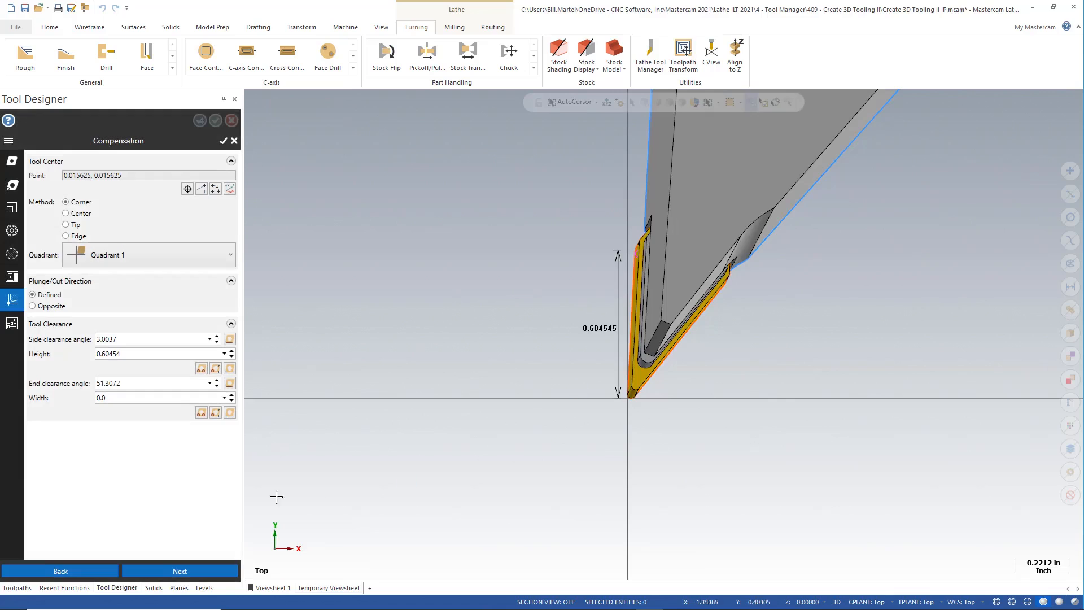
{"action": "left_click", "coordinate": [215, 413]}
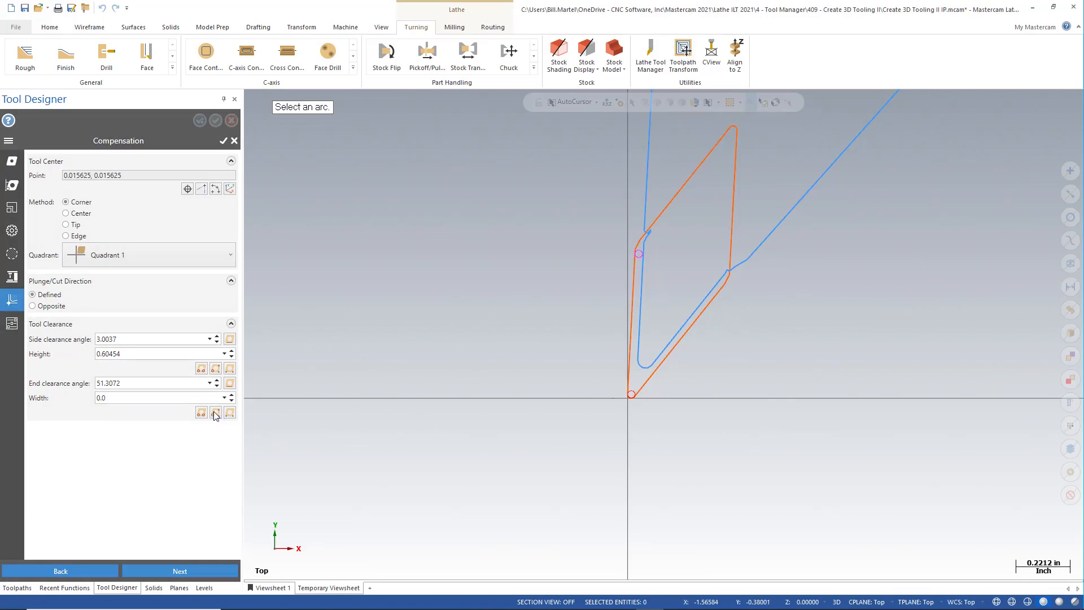
{"action": "left_click", "coordinate": [630, 399]}
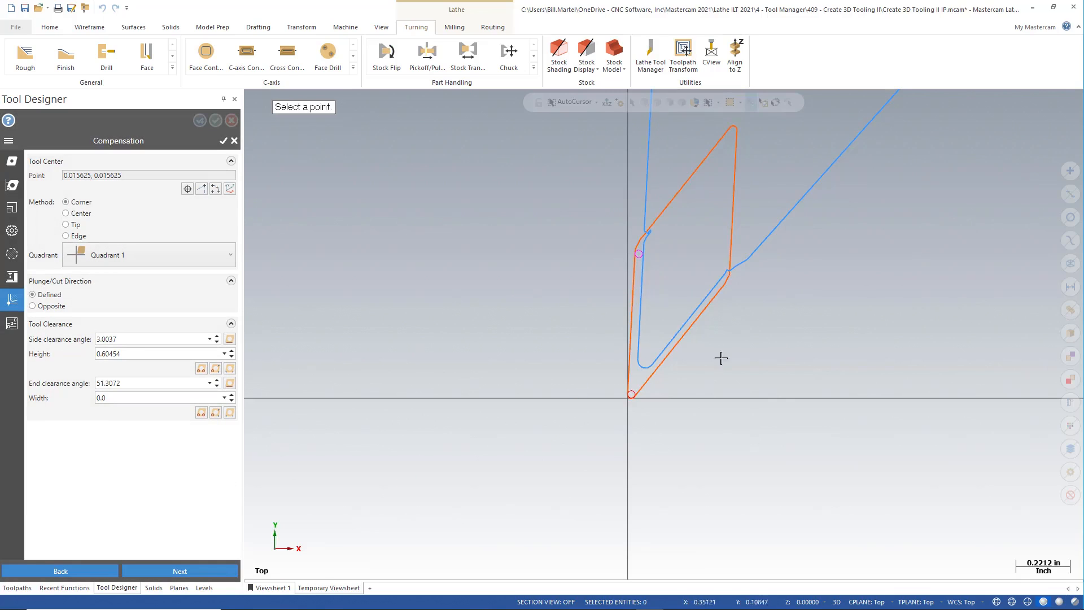
{"action": "left_click", "coordinate": [722, 285]}
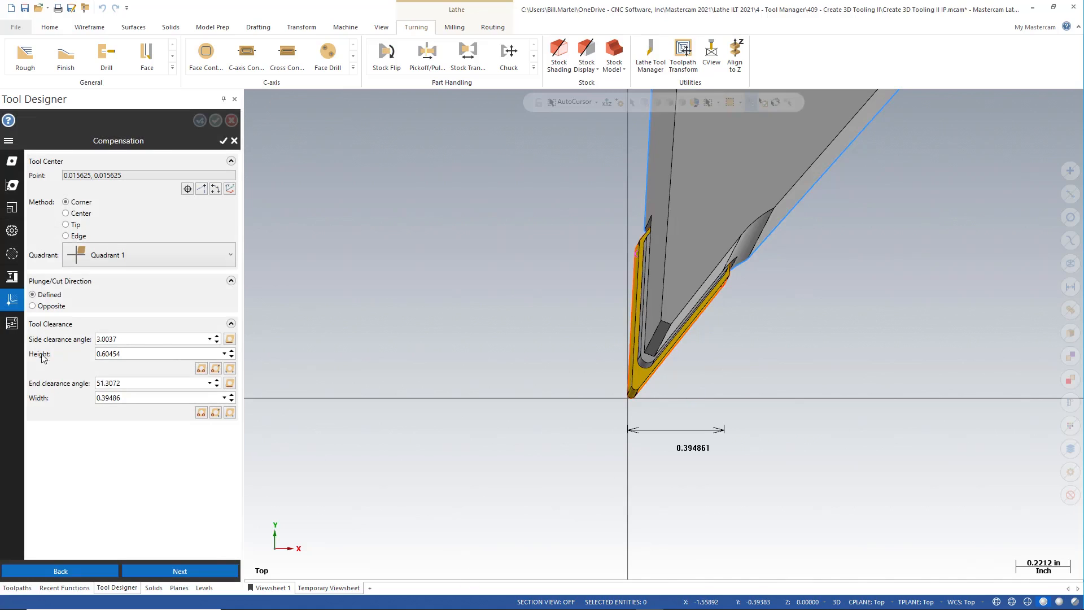
- Change the default spindle speed and feed rate in the second definition's cutting parameters
{"action": "left_click", "coordinate": [10, 325]}
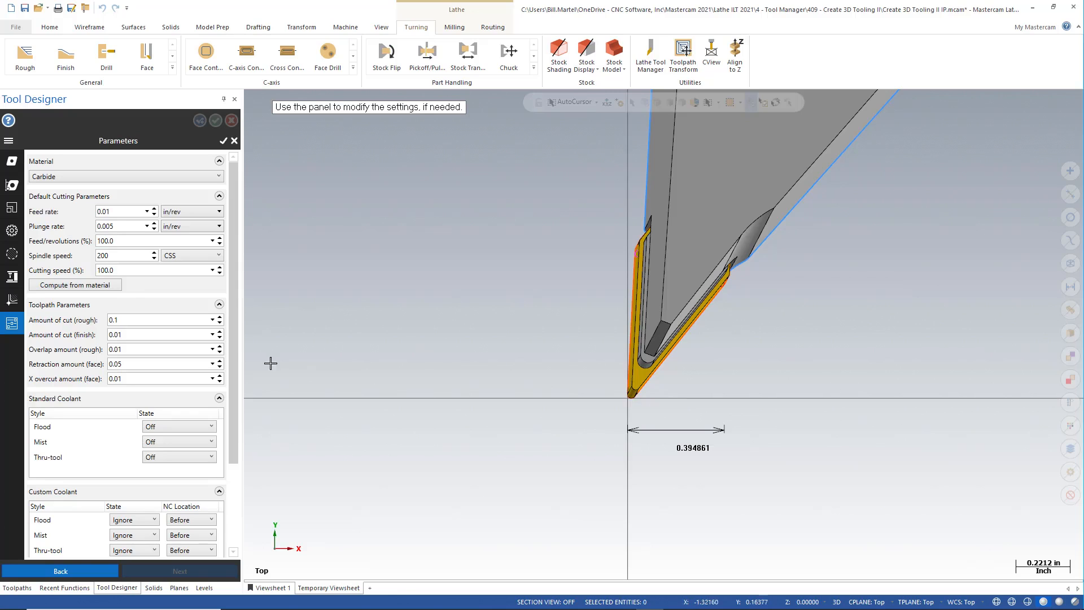
{"action": "left_click", "coordinate": [11, 304]}
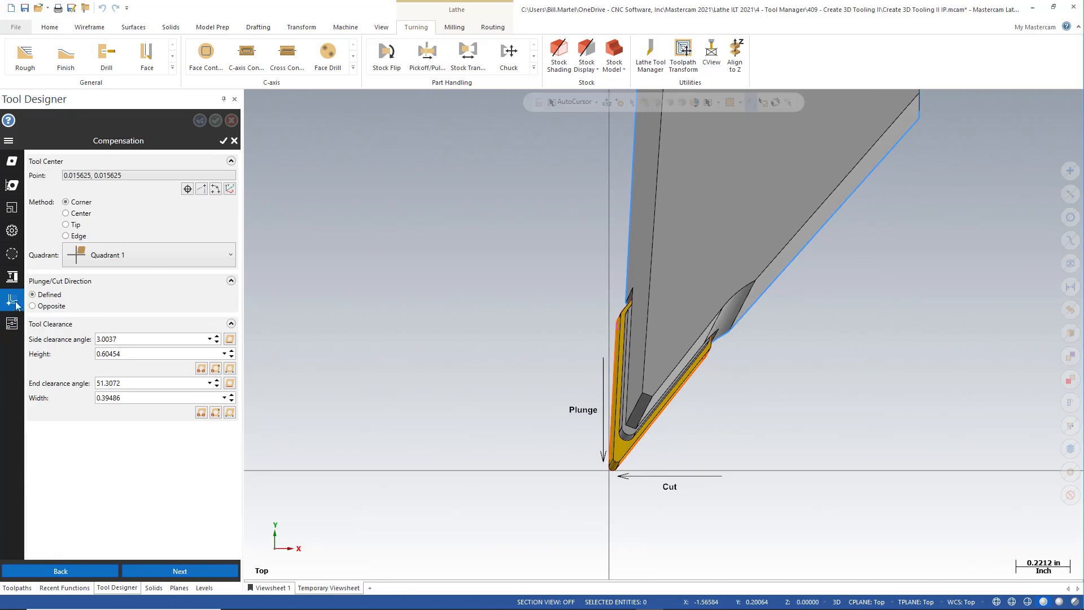
{"action": "left_click", "coordinate": [12, 325]}
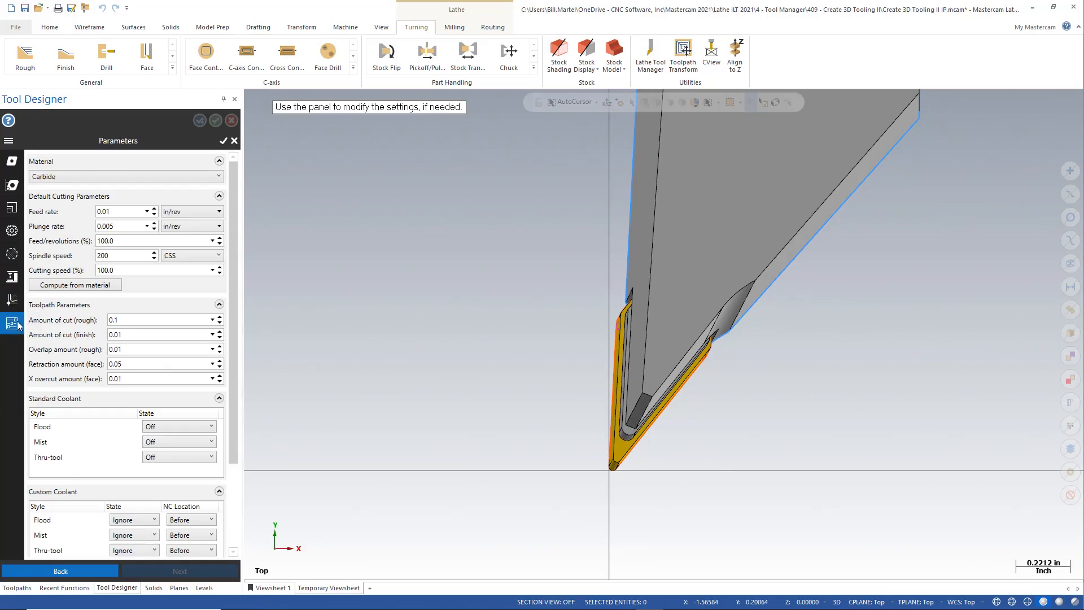
{"action": "double_click", "coordinate": [134, 255]}
{"action": "double_click", "coordinate": [137, 212]}
{"action": "key", "text": "BackSpace"}
- Name the second cutting definition 1215 Steel, accept it, and save the finished tool back to the machine group
{"action": "left_click", "coordinate": [16, 186]}
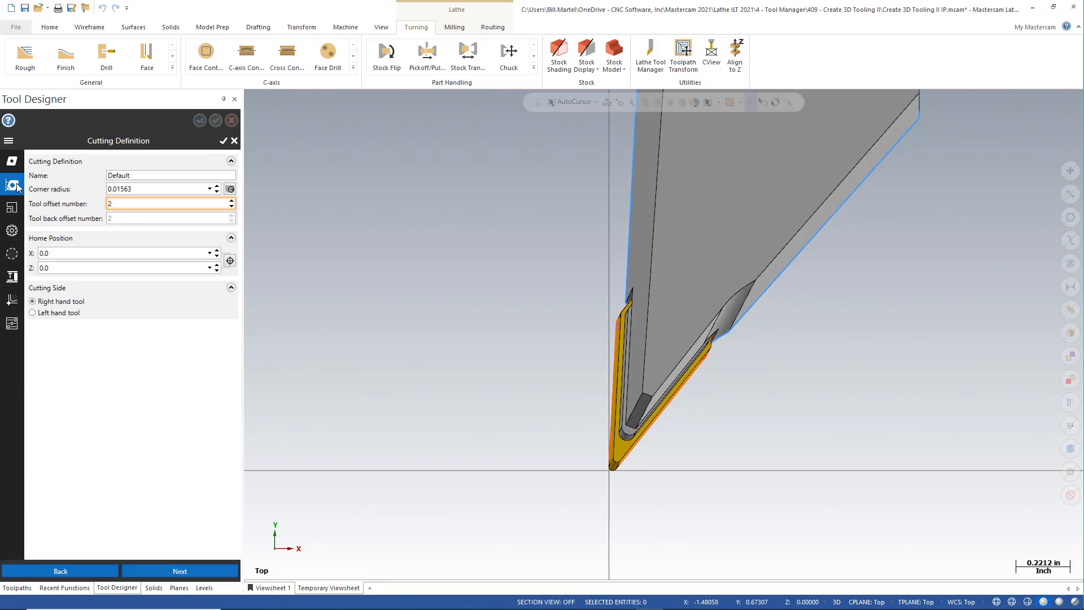
{"action": "left_click_drag", "start_coordinate": [155, 177], "coordinate": [72, 178]}
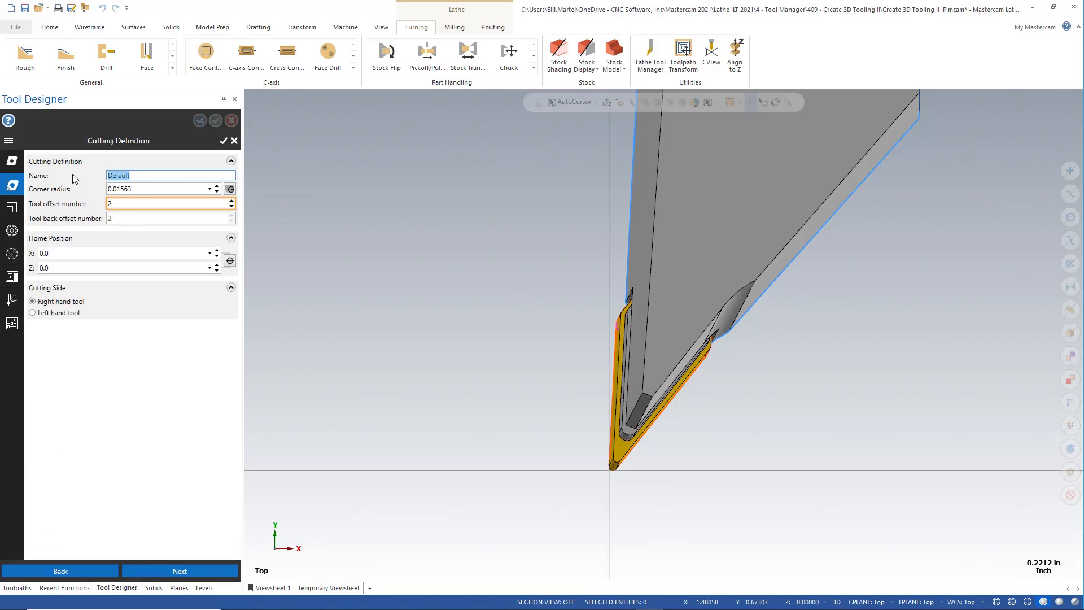
{"action": "type", "text": "1215 Steel"}
{"action": "left_click", "coordinate": [224, 141]}
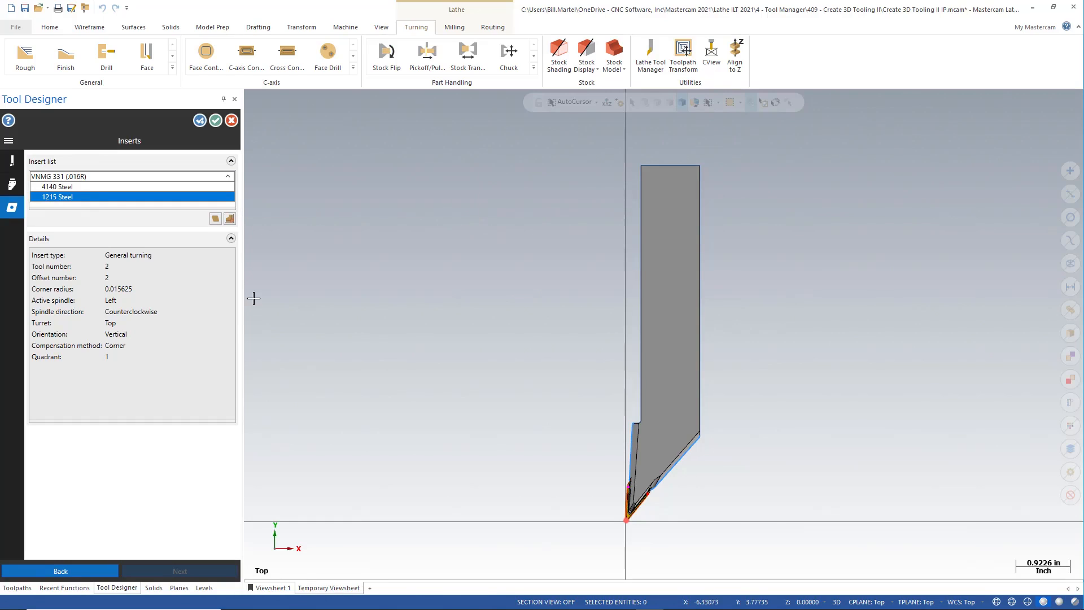
{"action": "left_click", "coordinate": [216, 120]}
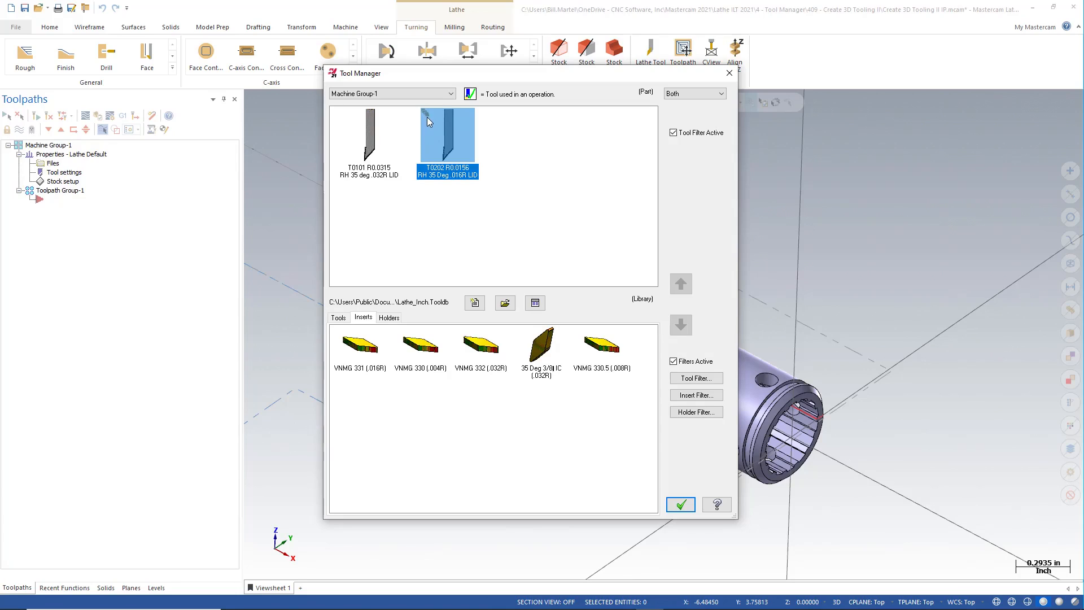
{"action": "left_click", "coordinate": [496, 202]}
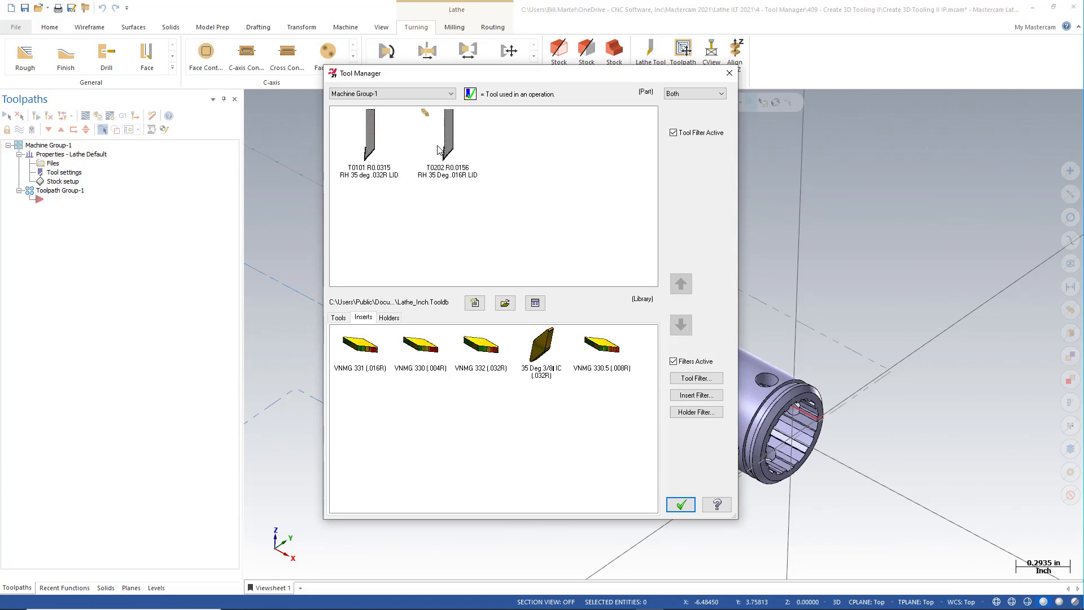